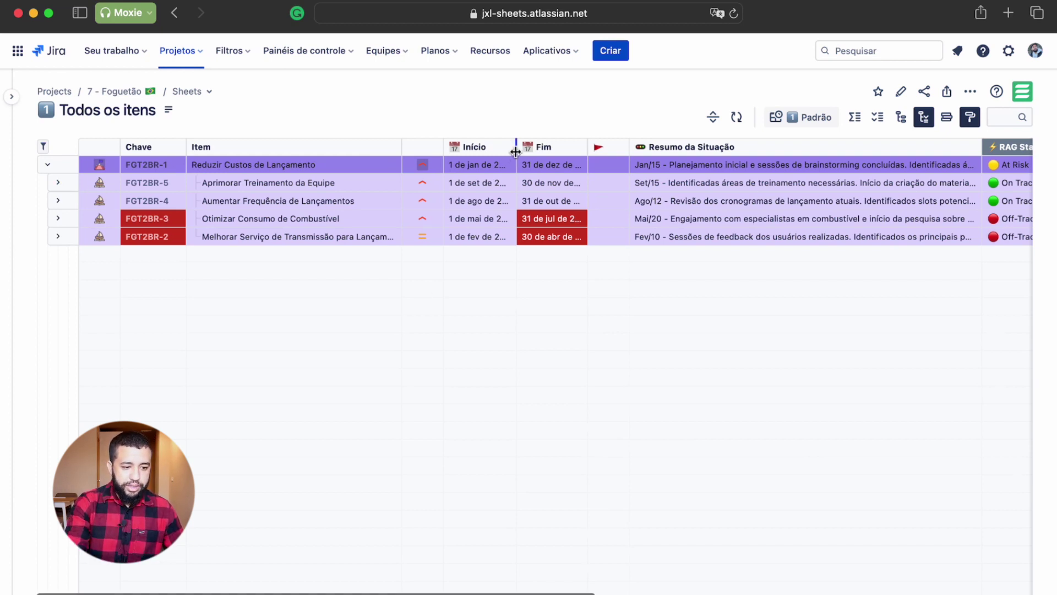
Step: Widen the Início and Fim columns to fit the full dates and narrow the RAG Status column
drag(515, 151, 545, 146)
drag(616, 145, 641, 145)
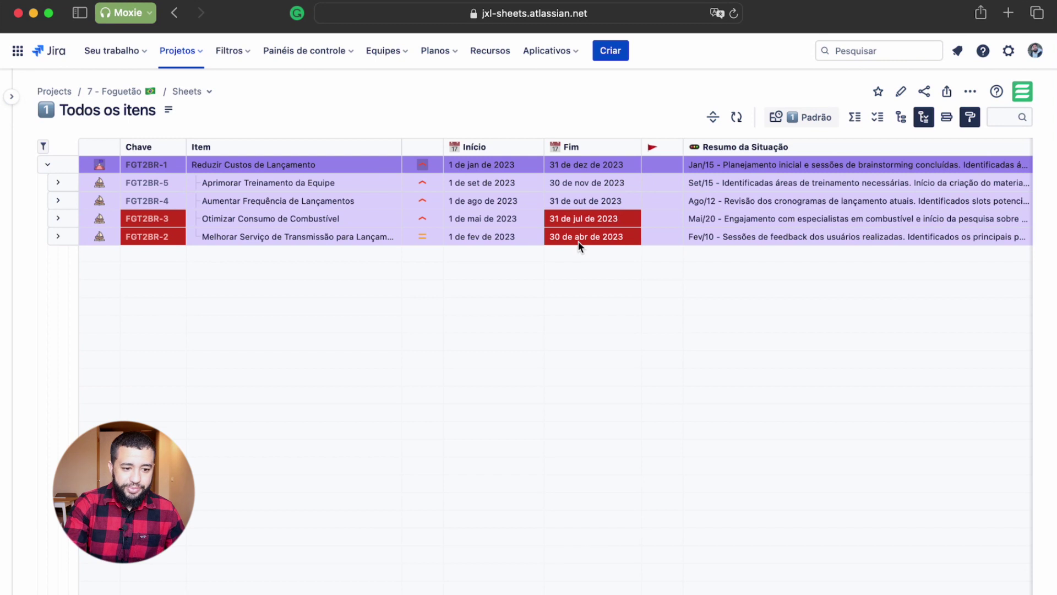
scroll(580, 243, right, 2)
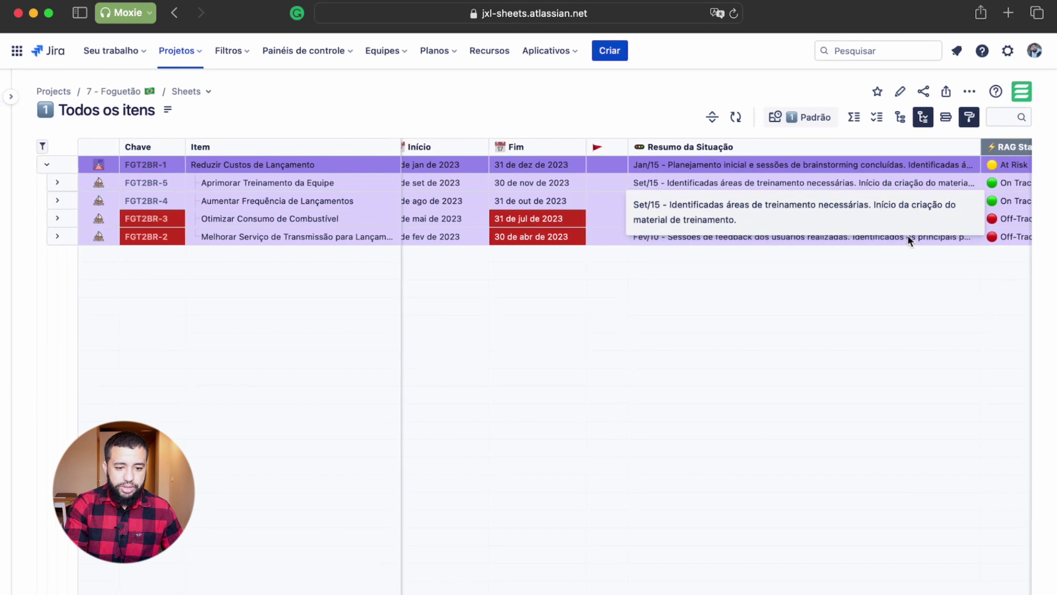
scroll(970, 212, right, 5)
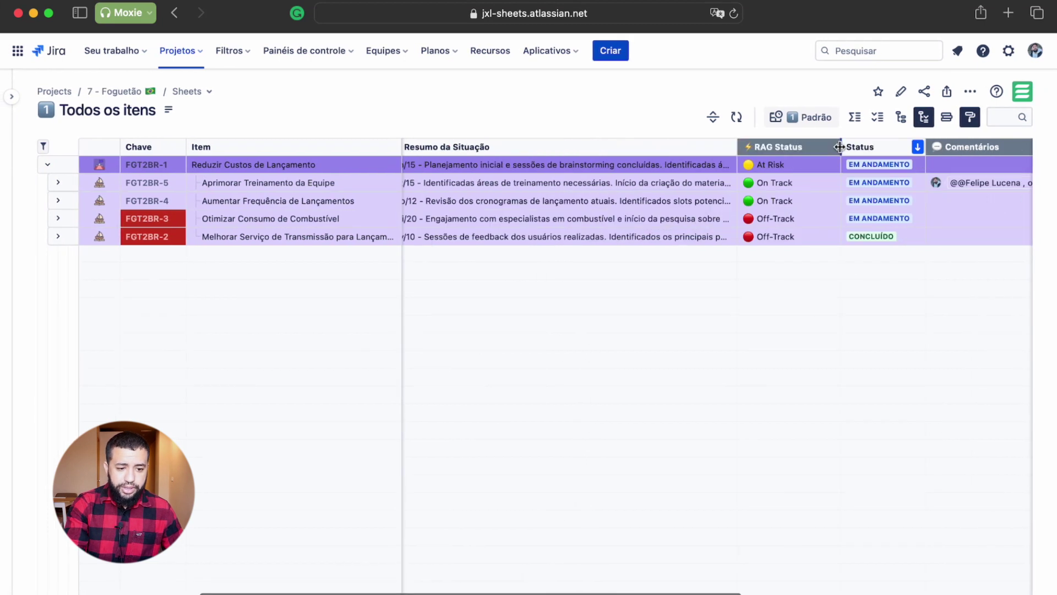
drag(840, 156, 817, 149)
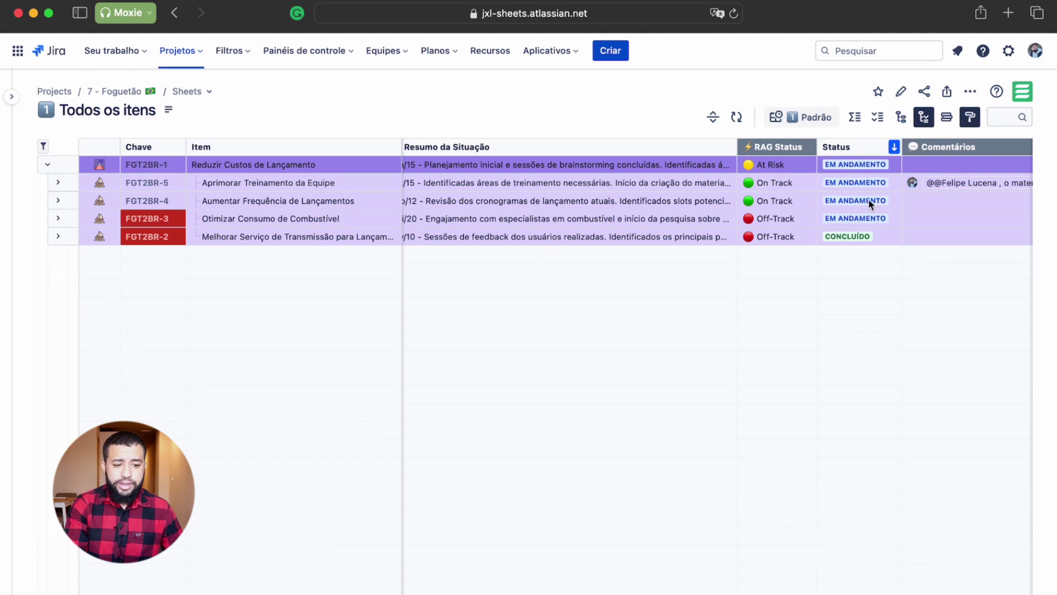
Step: Expand items FGT2BR-5, FGT2BR-4, FGT2BR-3 and FGT2BR-2 in the hierarchy to show their child items
scroll(891, 238, right, 3)
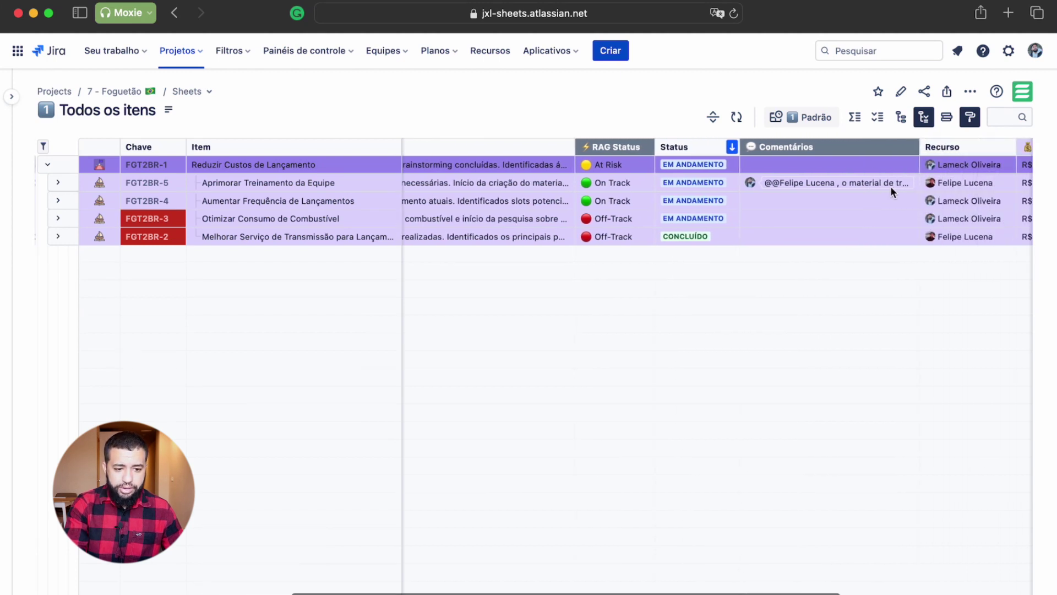
scroll(950, 217, right, 2)
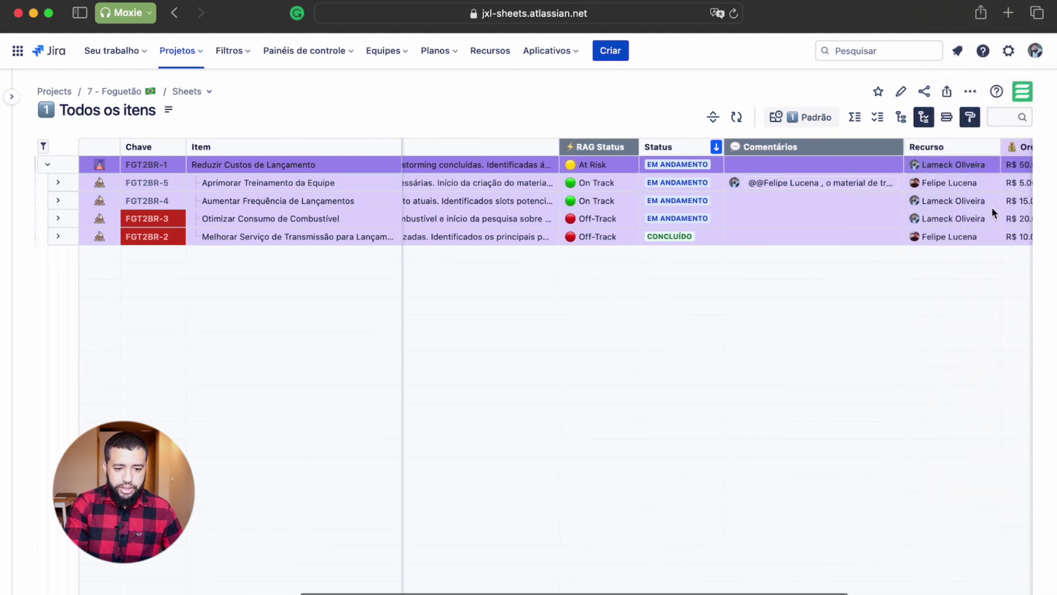
scroll(994, 213, right, 5)
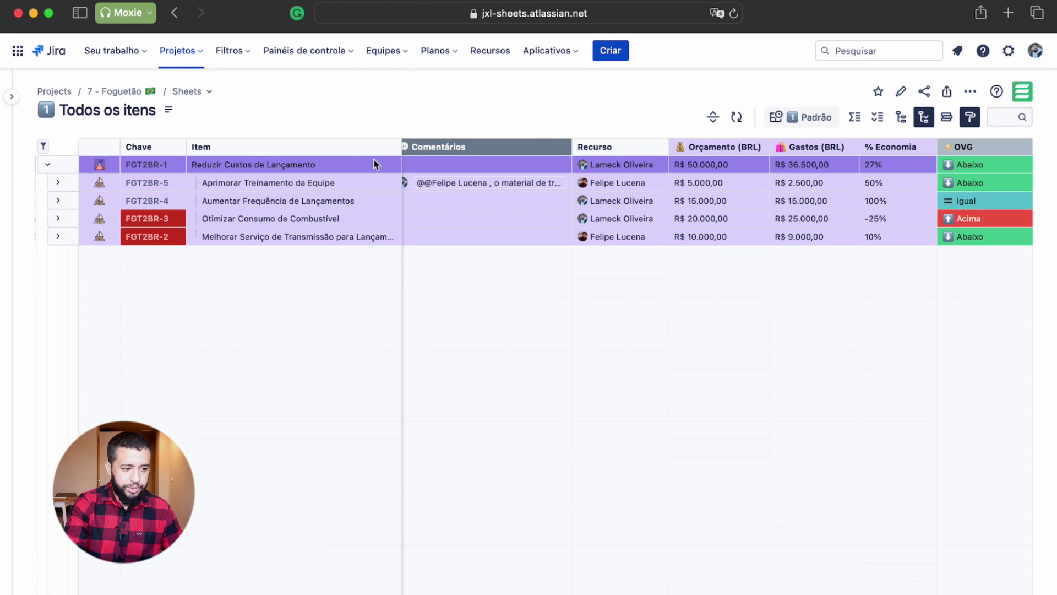
click(58, 182)
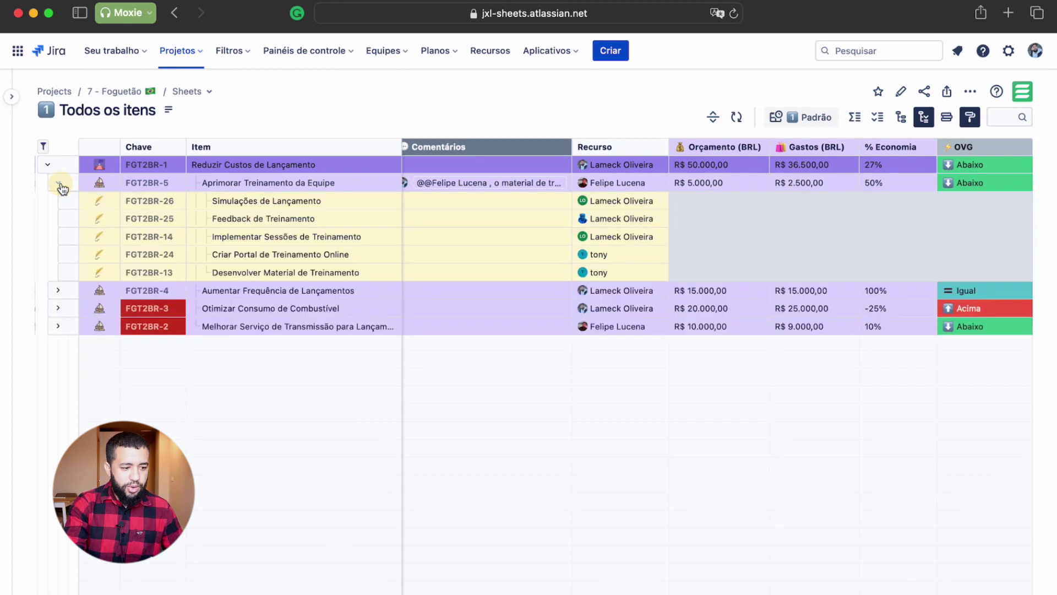
click(58, 291)
click(58, 397)
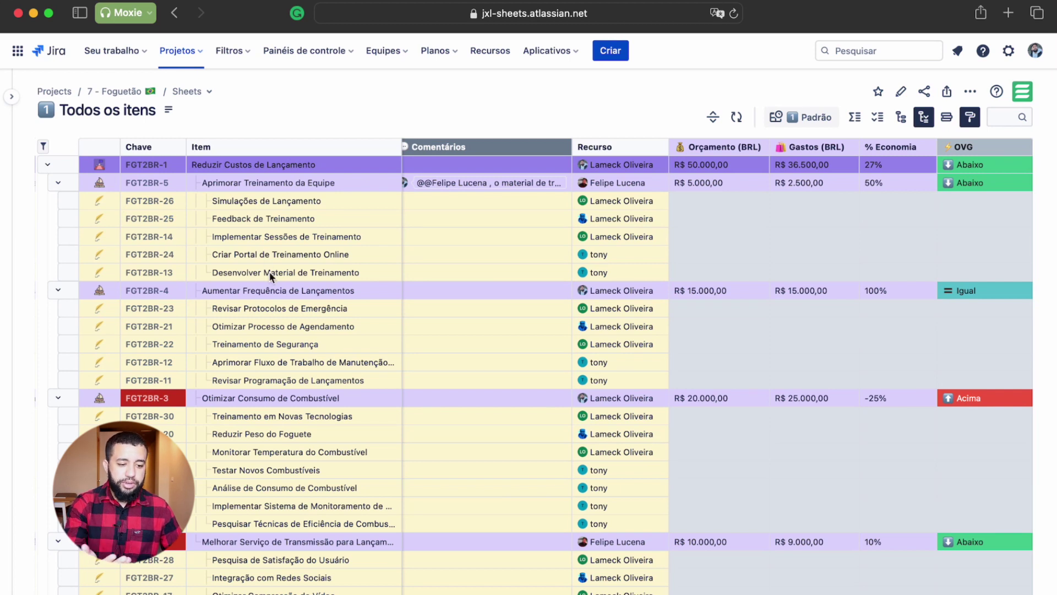
Step: View the Resumo da Situação text of FGT2BR-26 and FGT2BR-3, closing each one again
scroll(424, 273, left, 4)
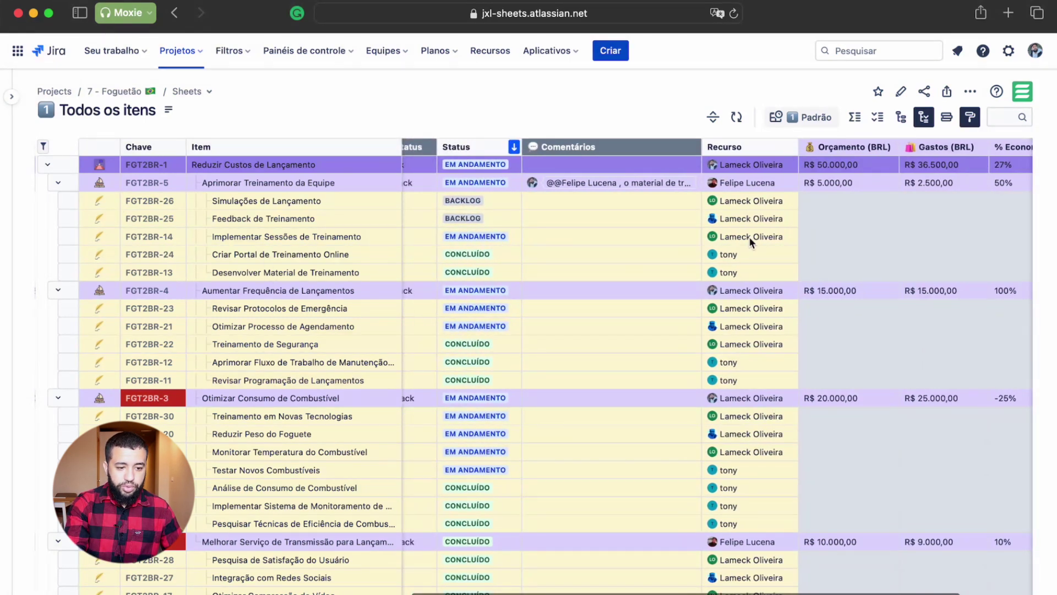
scroll(587, 251, left, 2)
scroll(587, 254, left, 5)
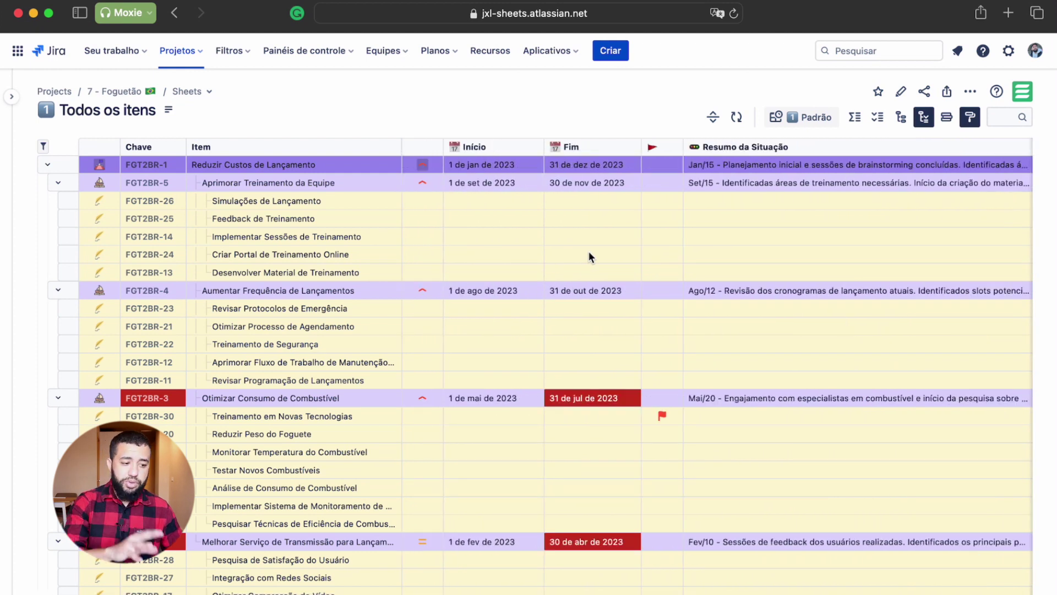
double_click(738, 199)
click(493, 236)
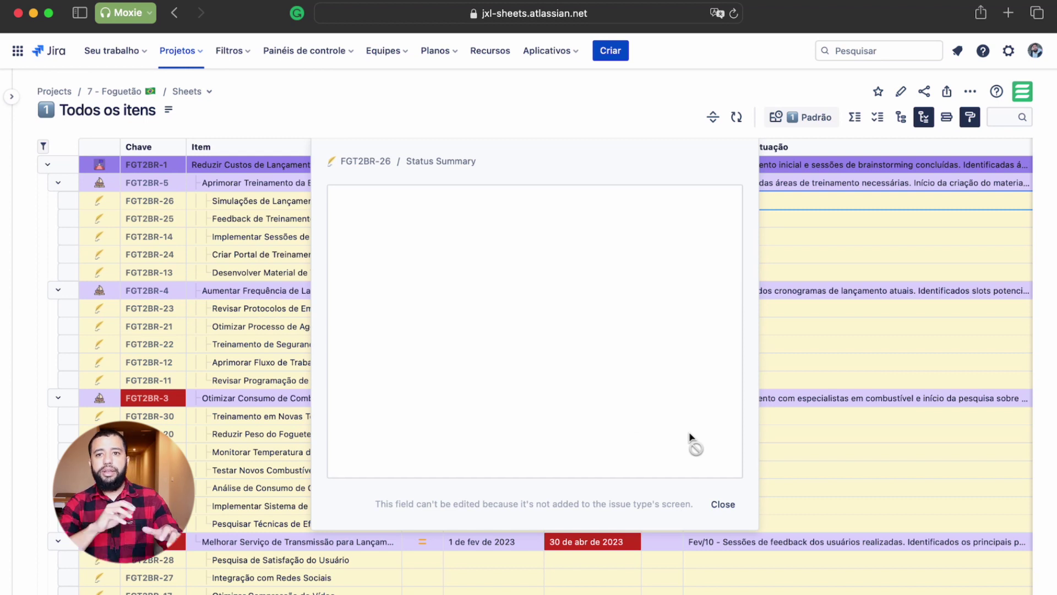
click(726, 518)
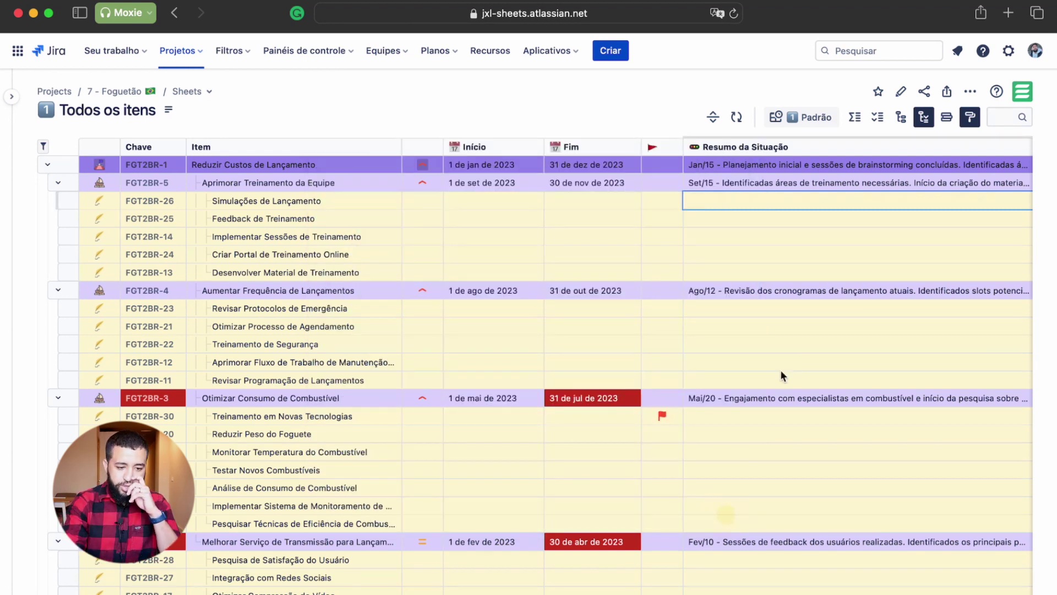
double_click(760, 396)
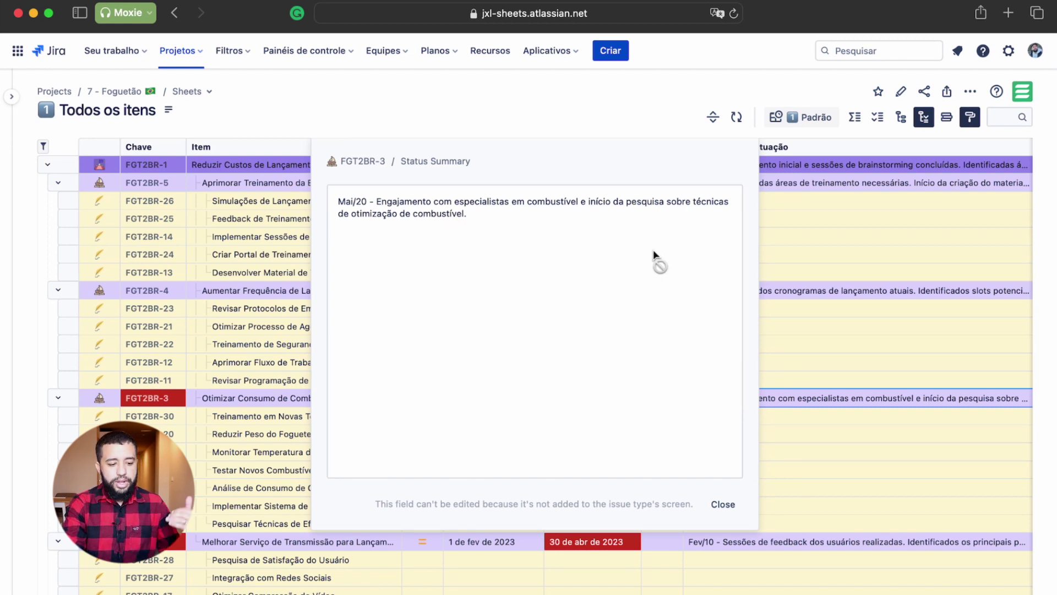
click(723, 504)
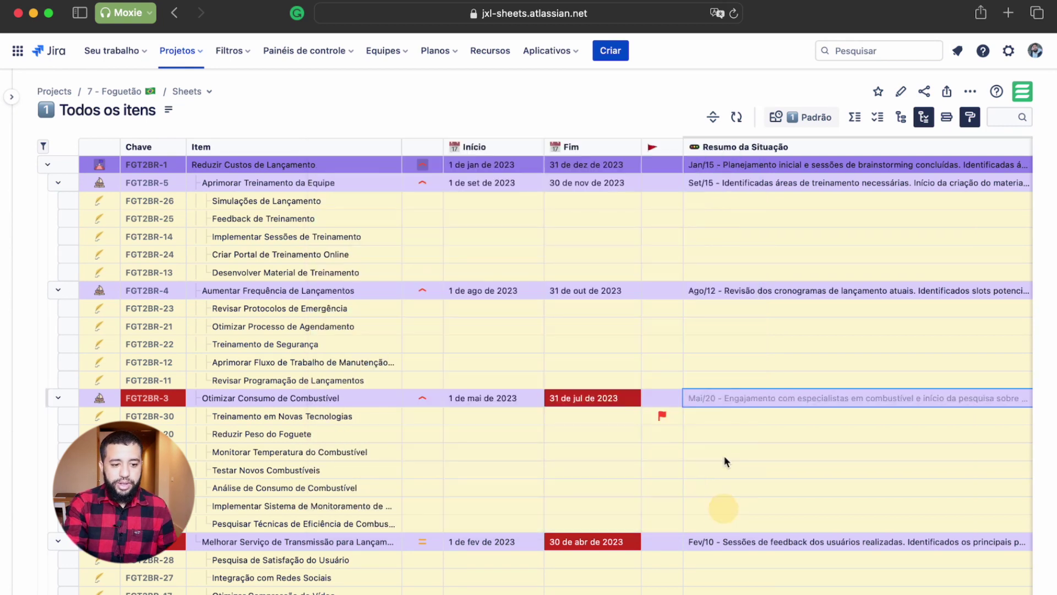
Step: Rename item FGT2BR-1 as "Reduzir Custos de Lançamento em 2023"
scroll(758, 208, right, 2)
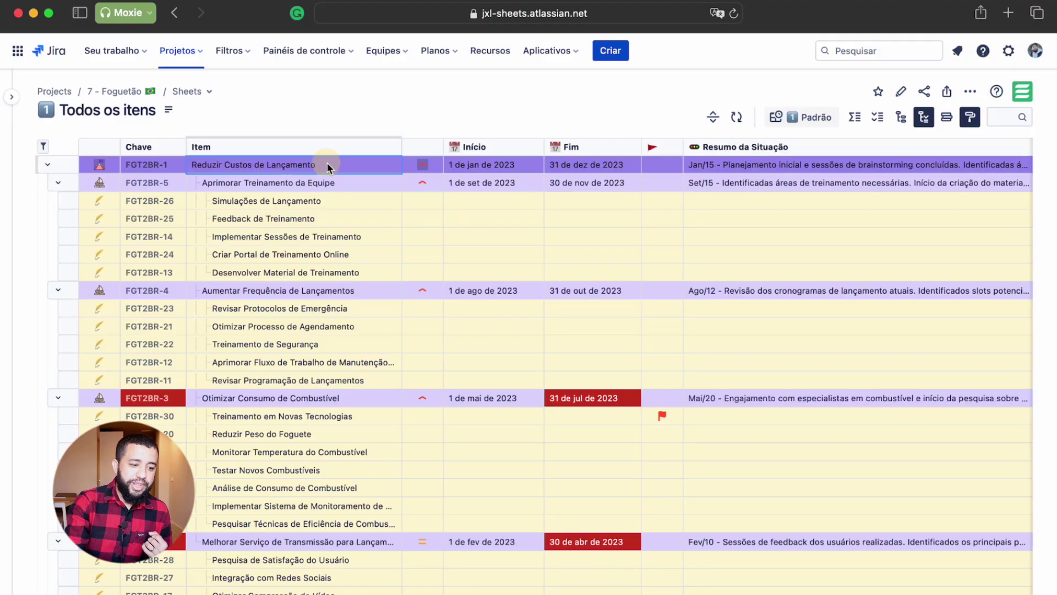
double_click(327, 165)
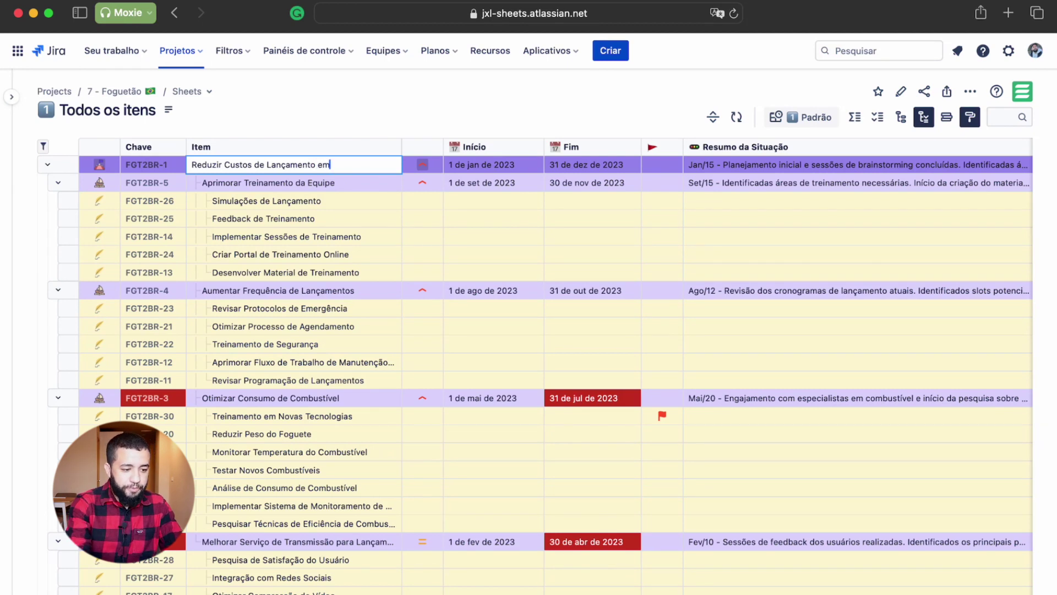
key(Return)
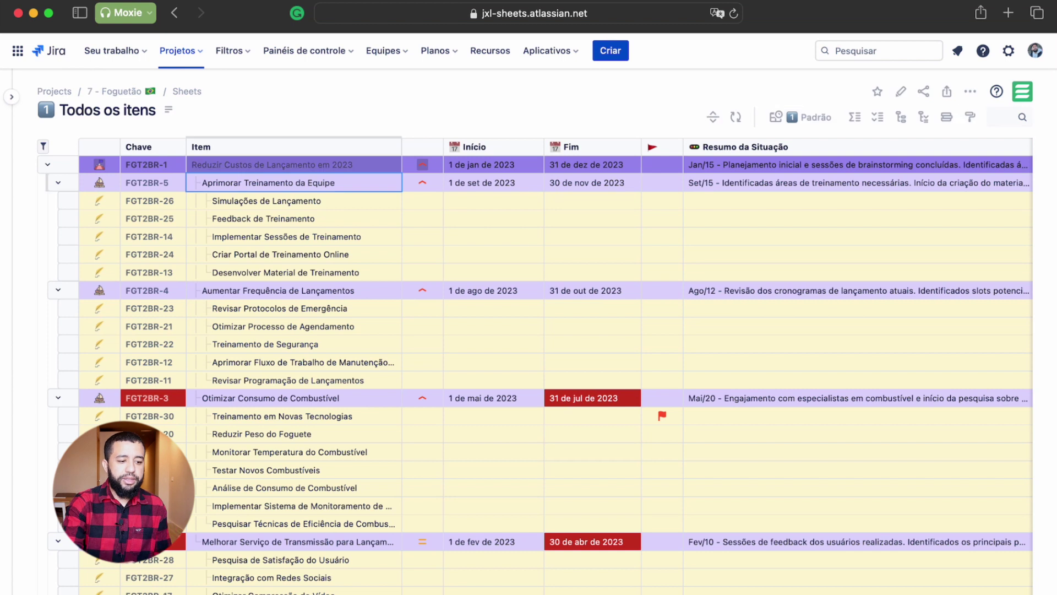
Step: Try to edit the Início dates of FGT2BR-1 and FGT2BR-5, and open the Fim date of FGT2BR-1 for editing
double_click(495, 169)
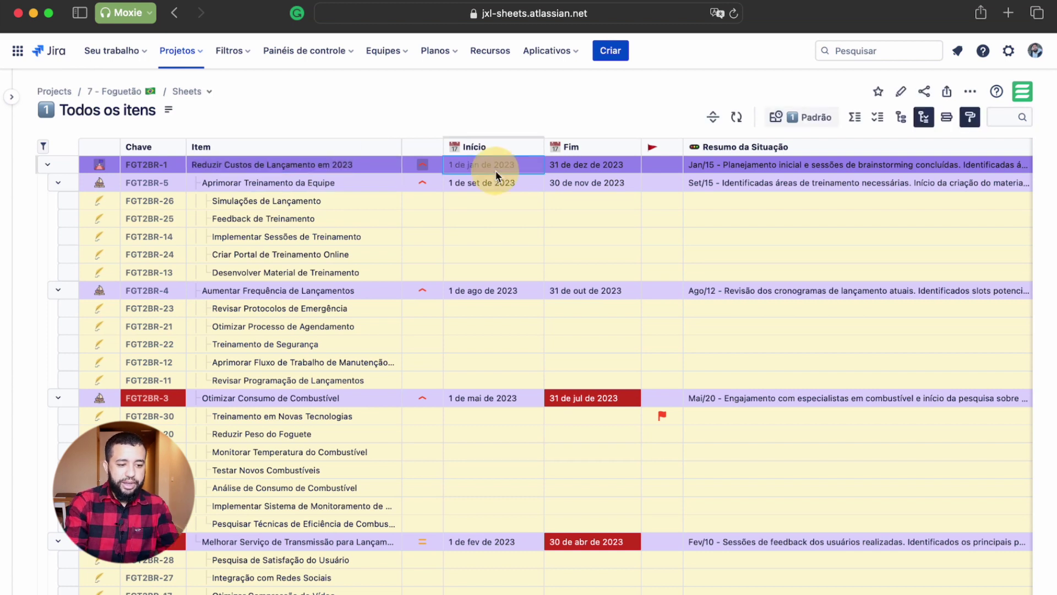
double_click(572, 168)
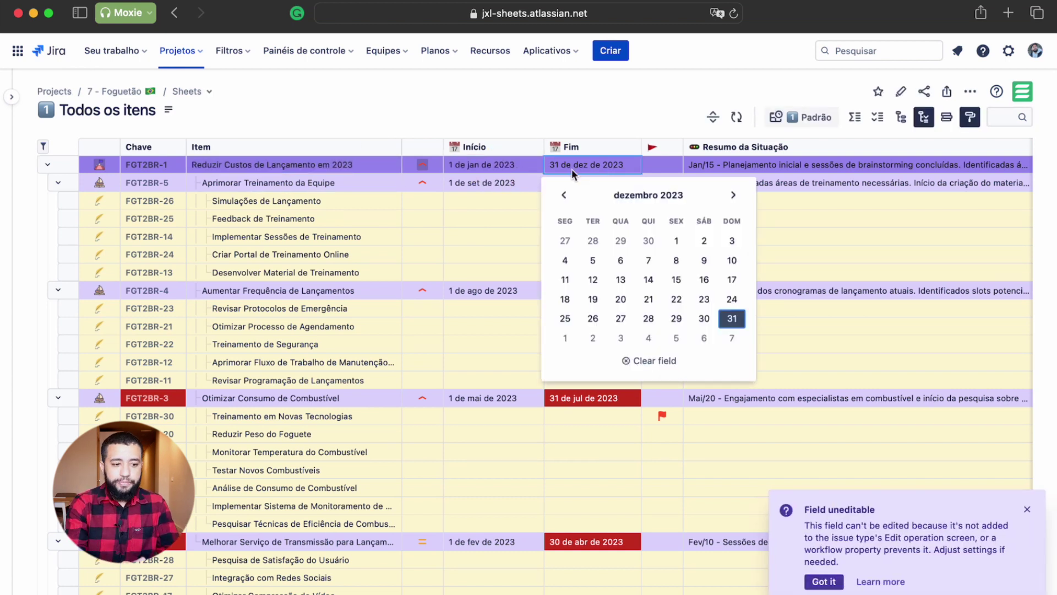
click(493, 166)
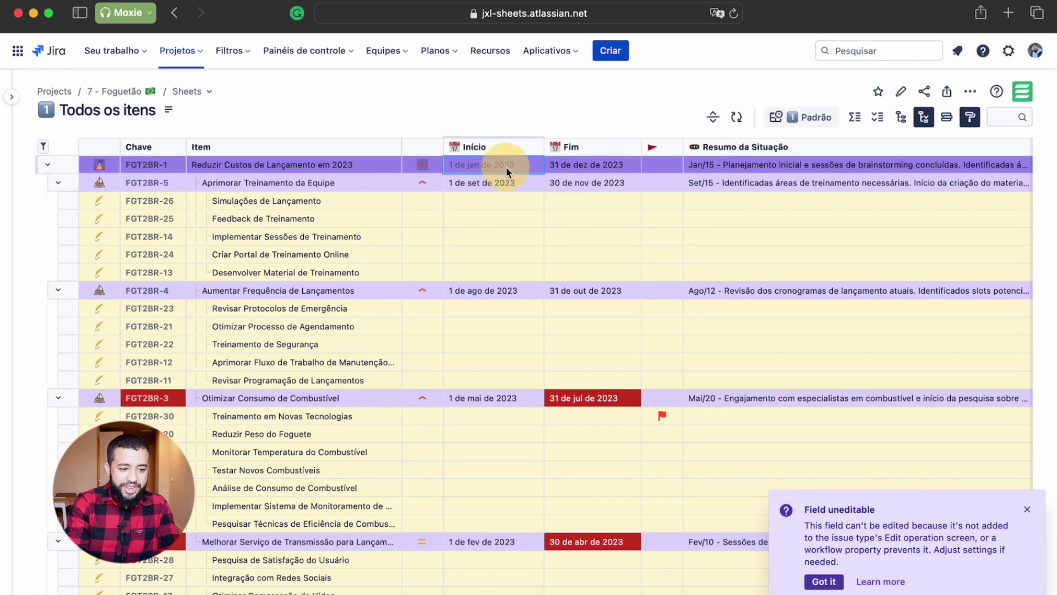
double_click(506, 183)
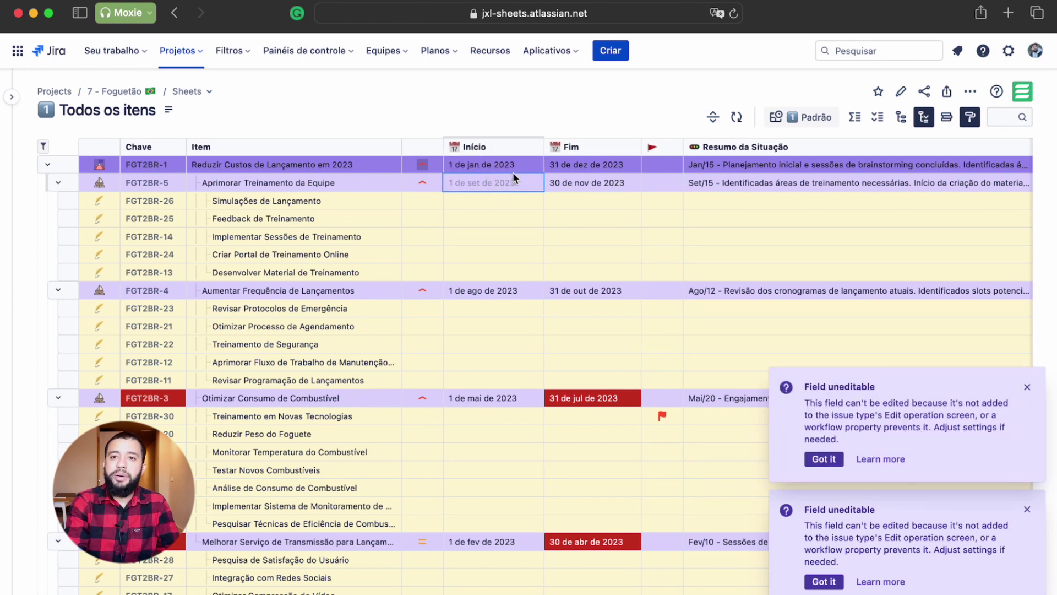
double_click(594, 167)
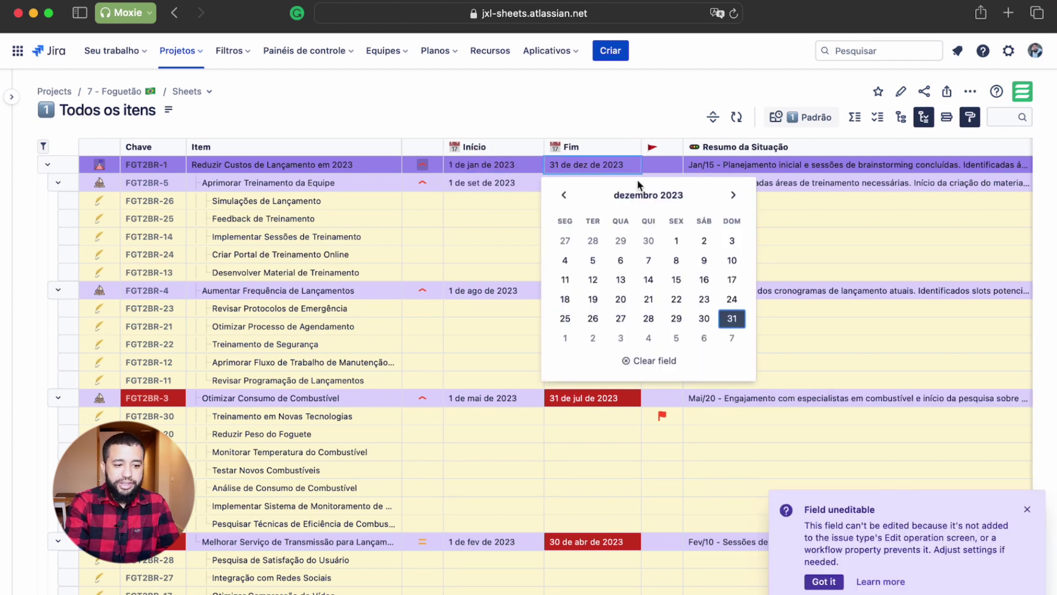
Step: View and close the Resumo da Situação text of FGT2BR-1, and examine the RAG Status column
click(758, 168)
double_click(757, 167)
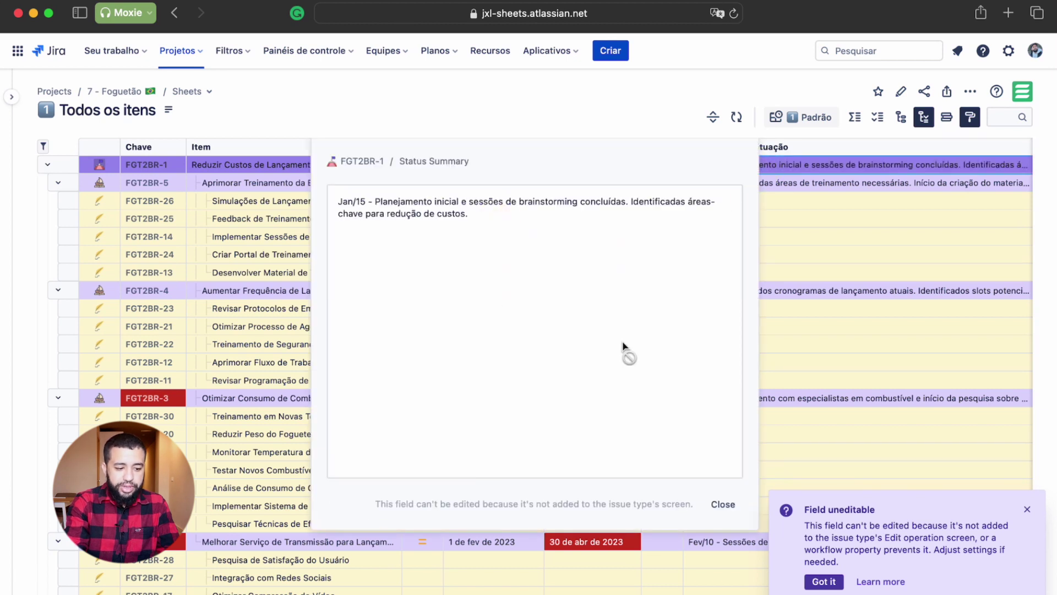
click(722, 504)
scroll(889, 357, right, 5)
click(793, 180)
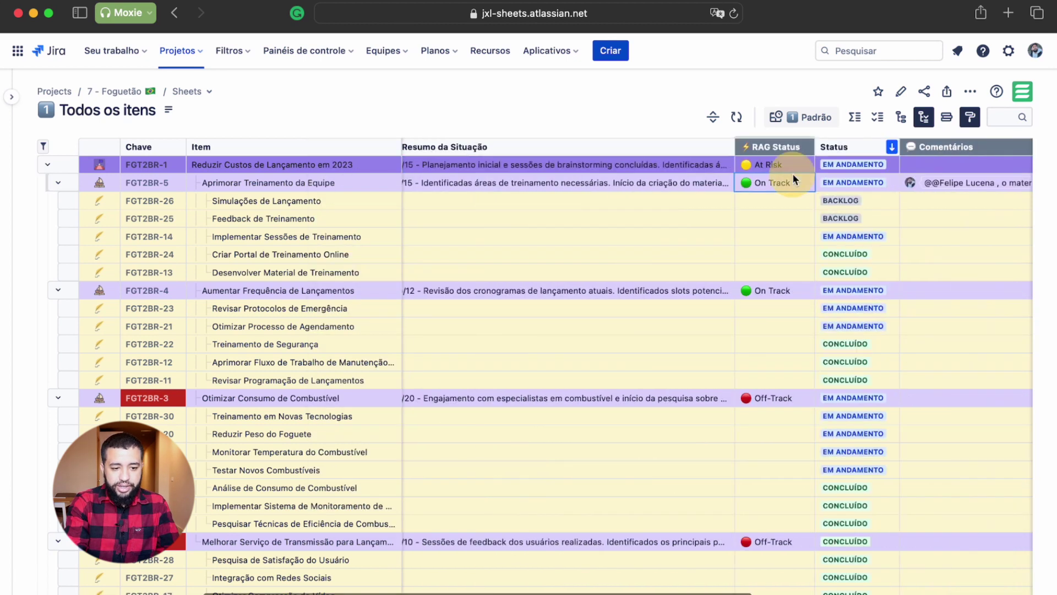
click(791, 175)
click(670, 237)
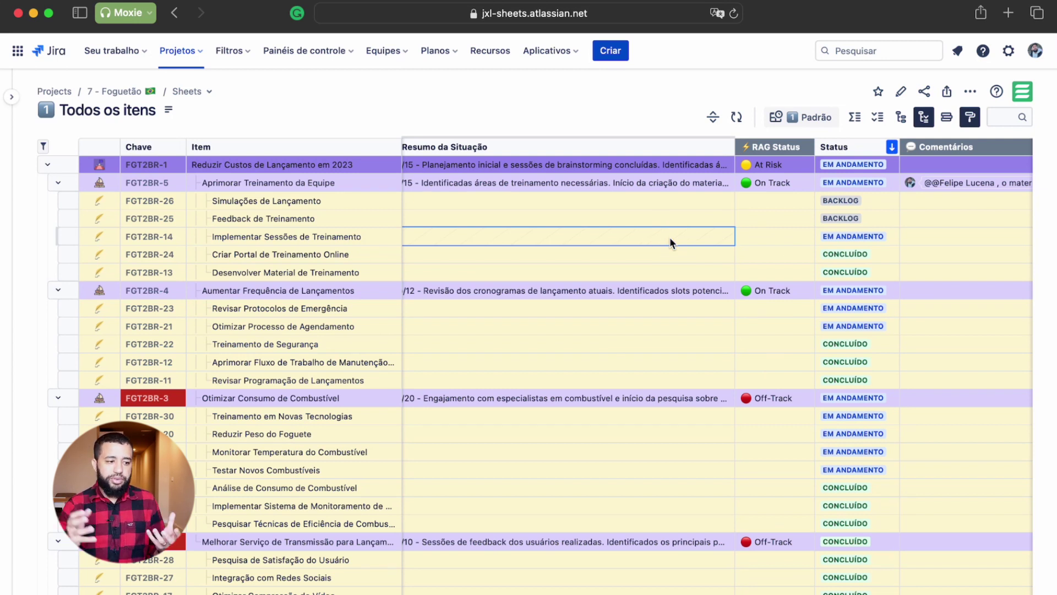
Step: Switch to the Itens Bloqueados sheet and select its item "Treinamento em Novas Tecnologias"
click(193, 94)
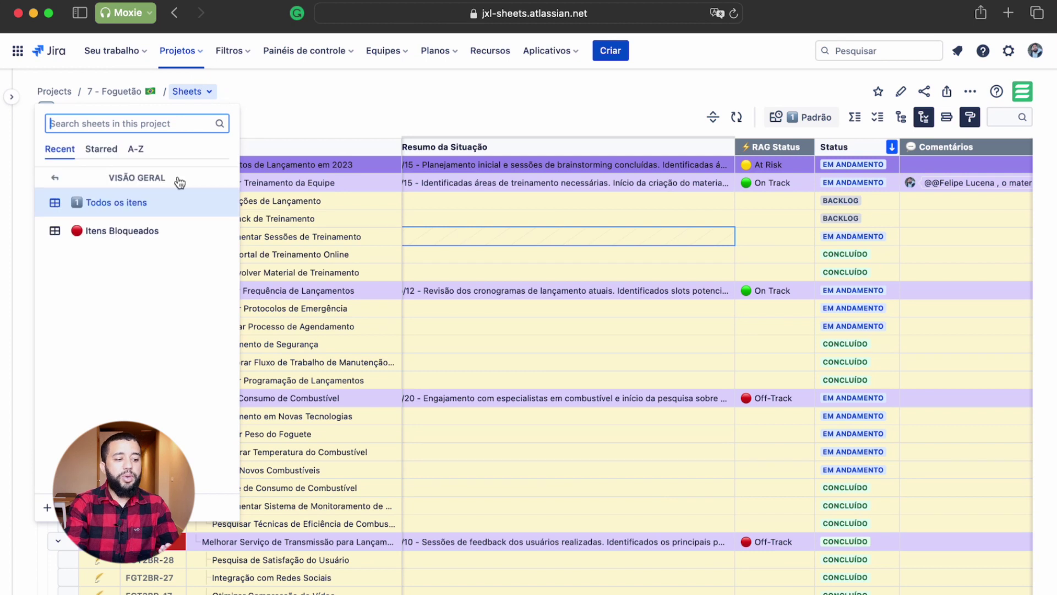
click(177, 235)
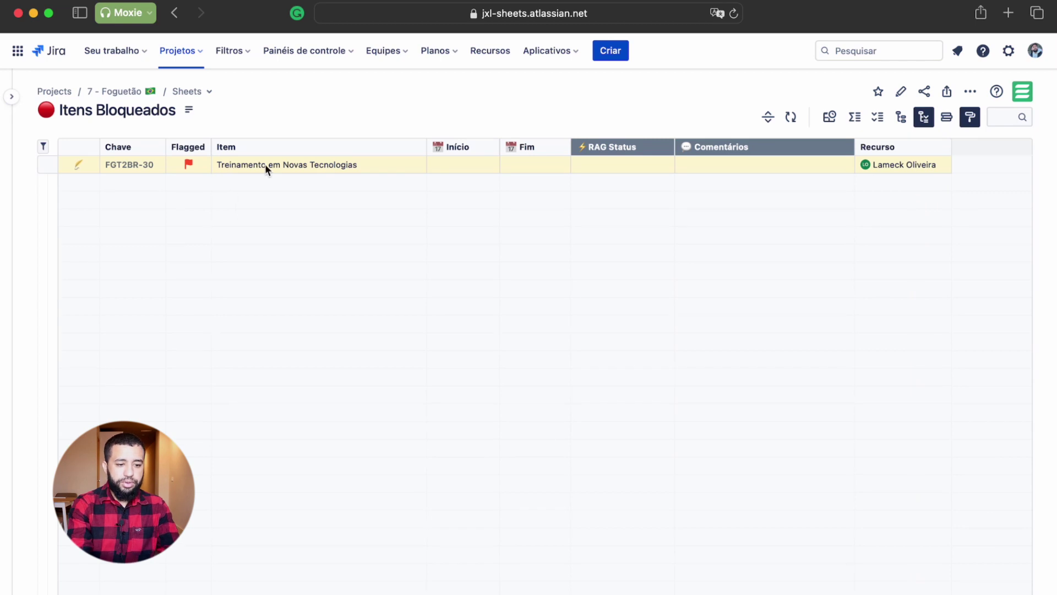
click(249, 166)
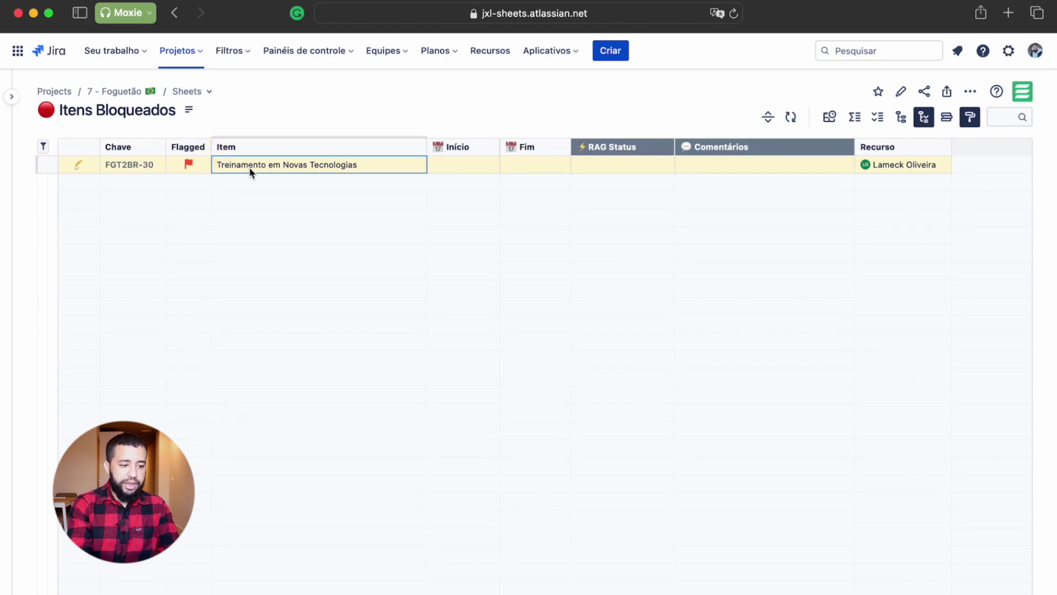
Step: Open the fuel-related sheet in the project's TIME B folder
click(158, 165)
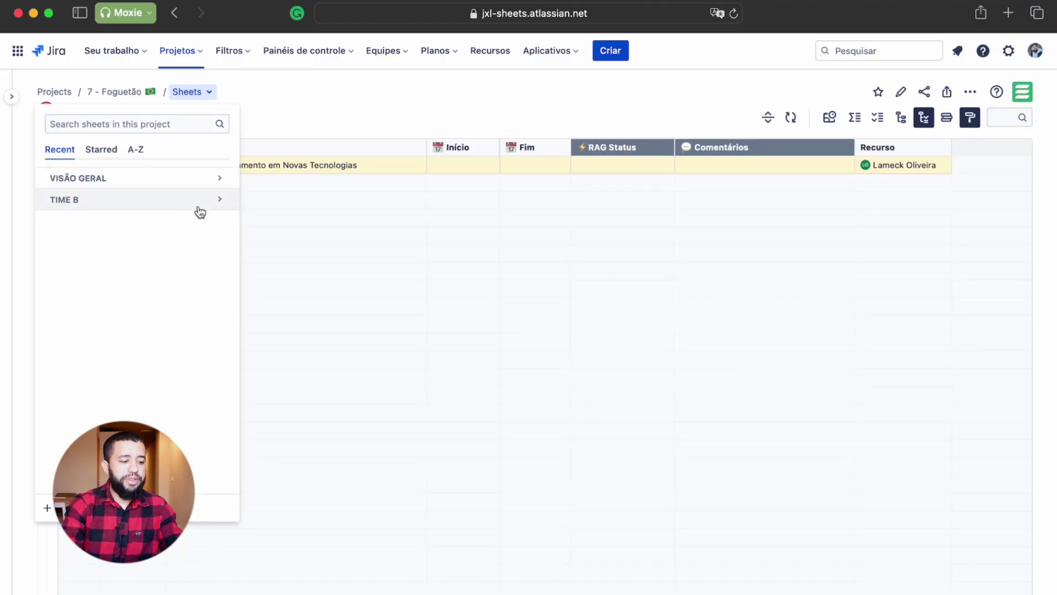
click(199, 202)
click(180, 220)
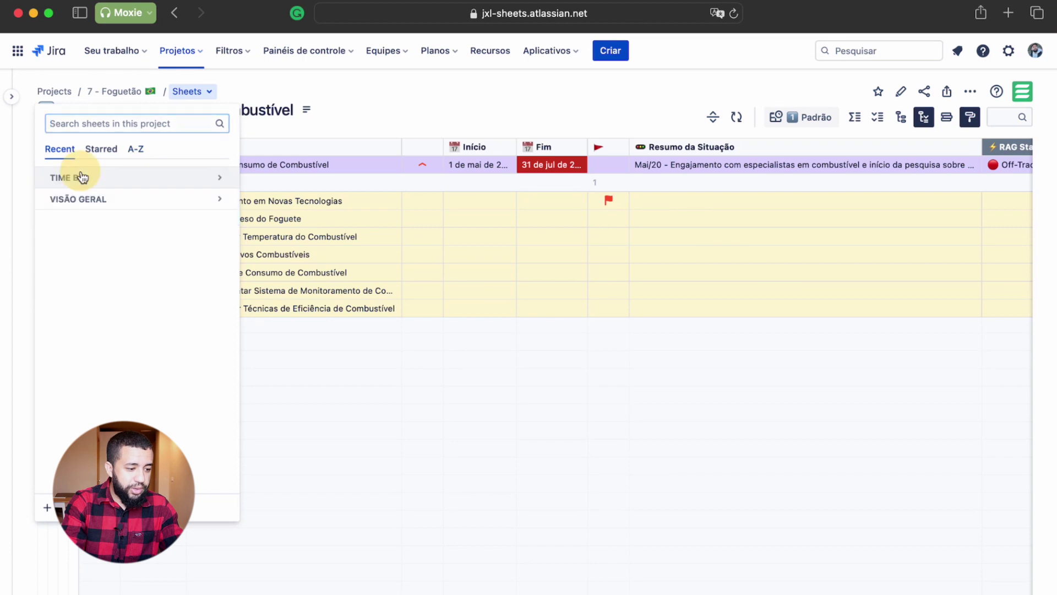
Step: Return to the Todos os itens sheet in the VISÃO GERAL folder and examine its RAG Status and Status columns
click(123, 185)
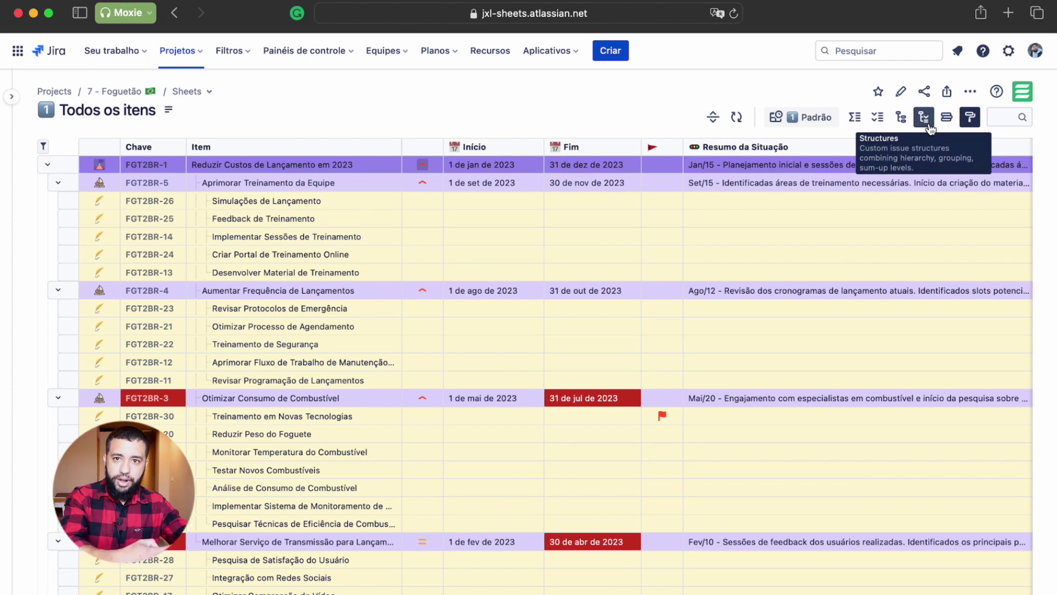
click(930, 128)
scroll(891, 263, right, 10)
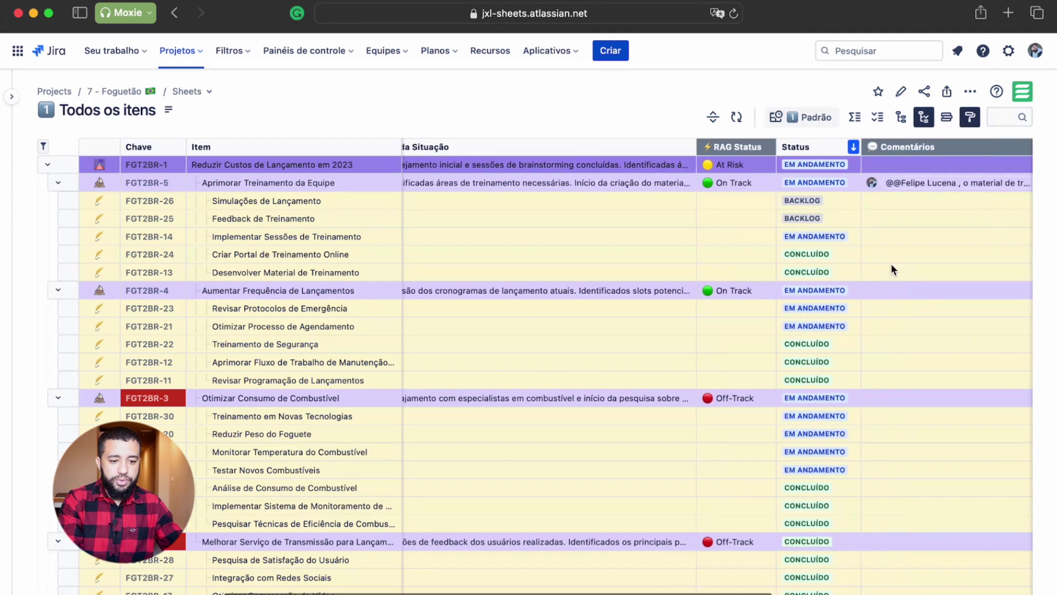
scroll(892, 269, left, 5)
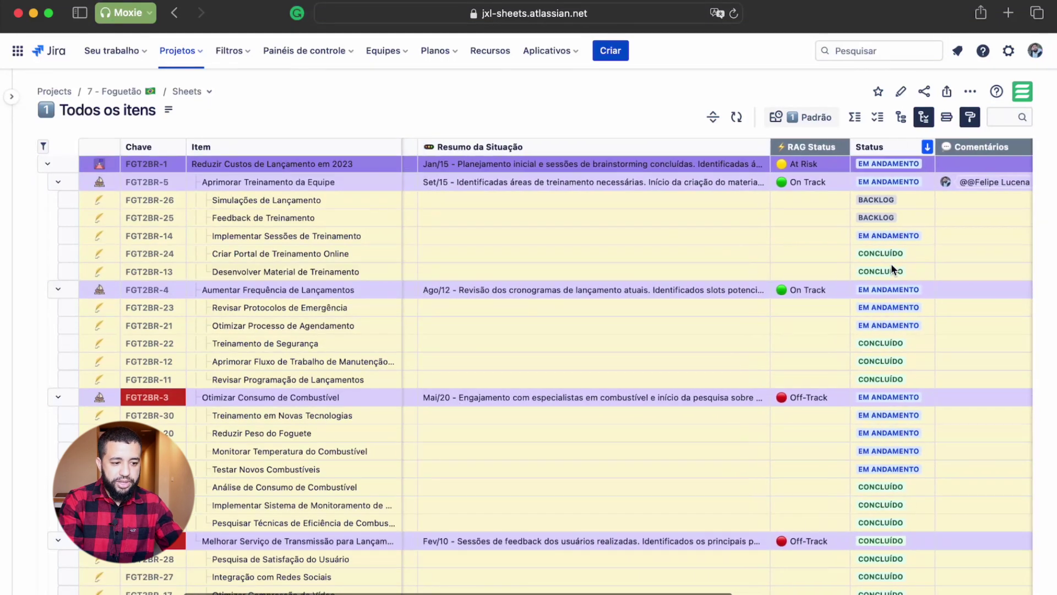
scroll(770, 206, right, 2)
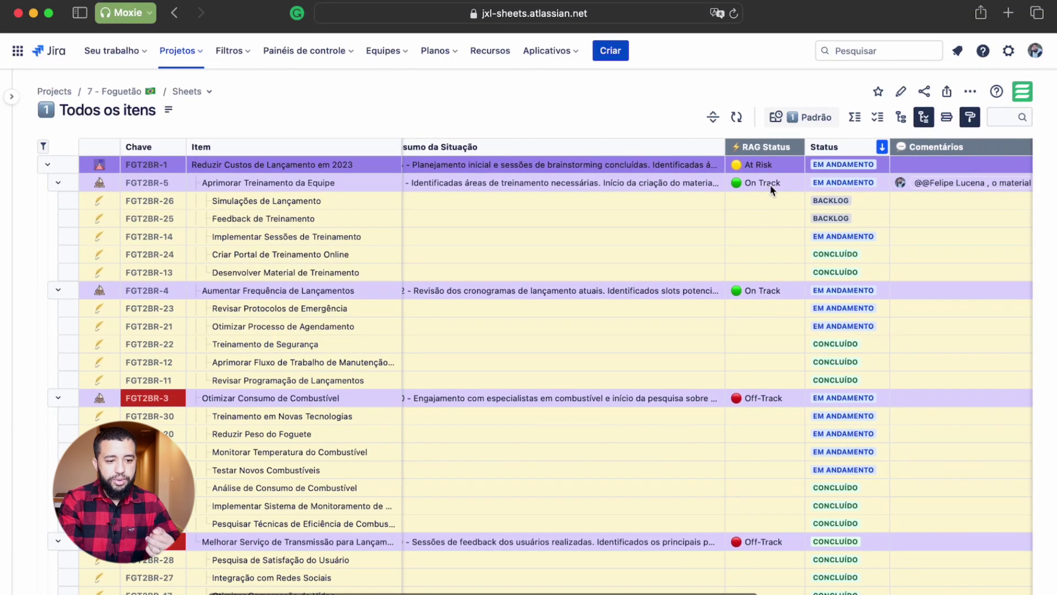
Step: Examine the Comentários, Recurso, Orçamento (BRL) and Gastos (BRL) columns of the Todos os itens sheet
scroll(815, 245, right, 1)
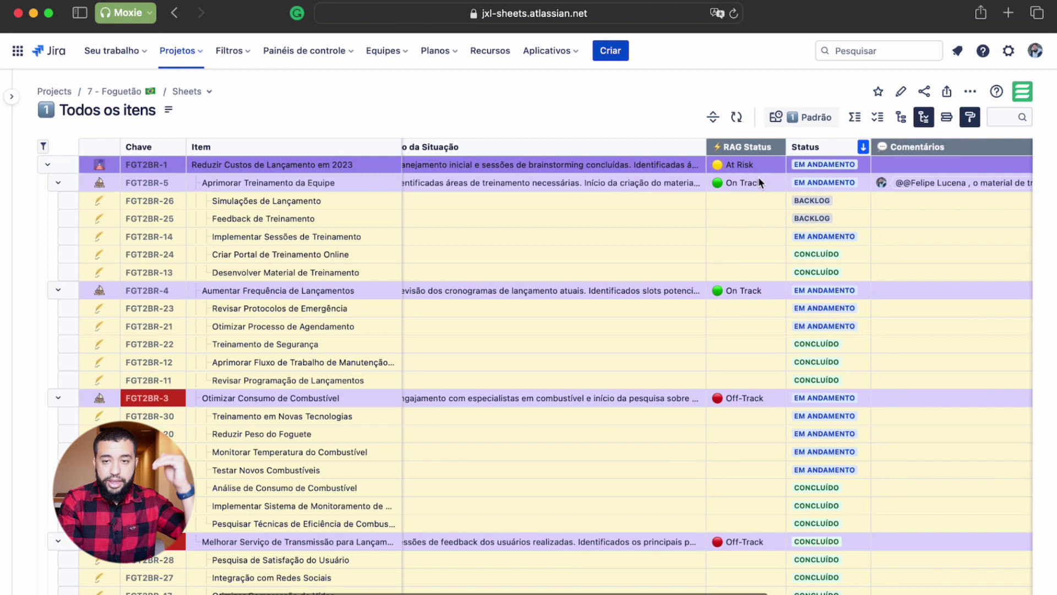
scroll(818, 181, right, 10)
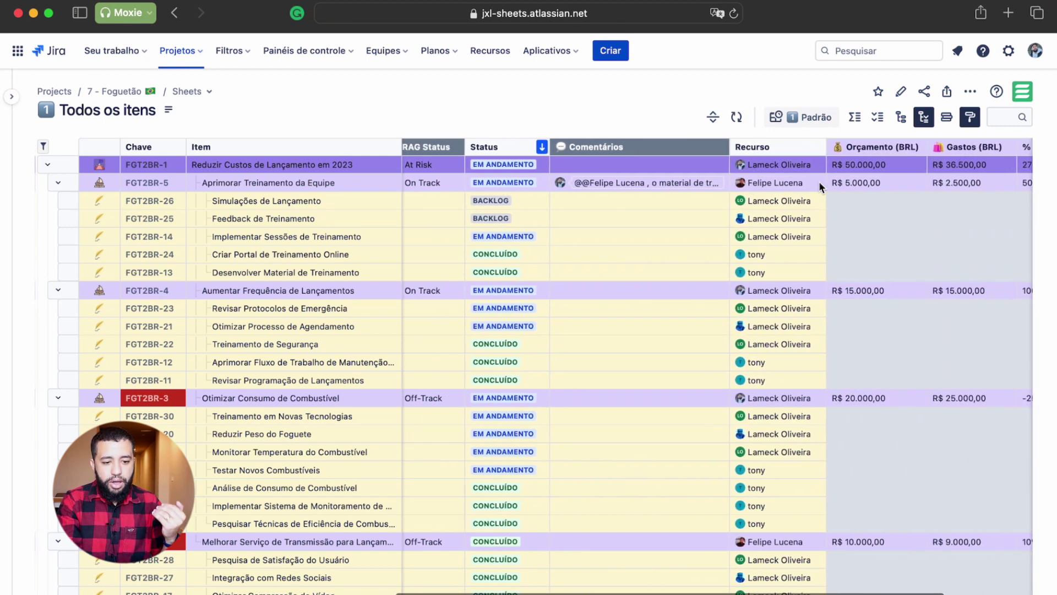
scroll(818, 181, right, 2)
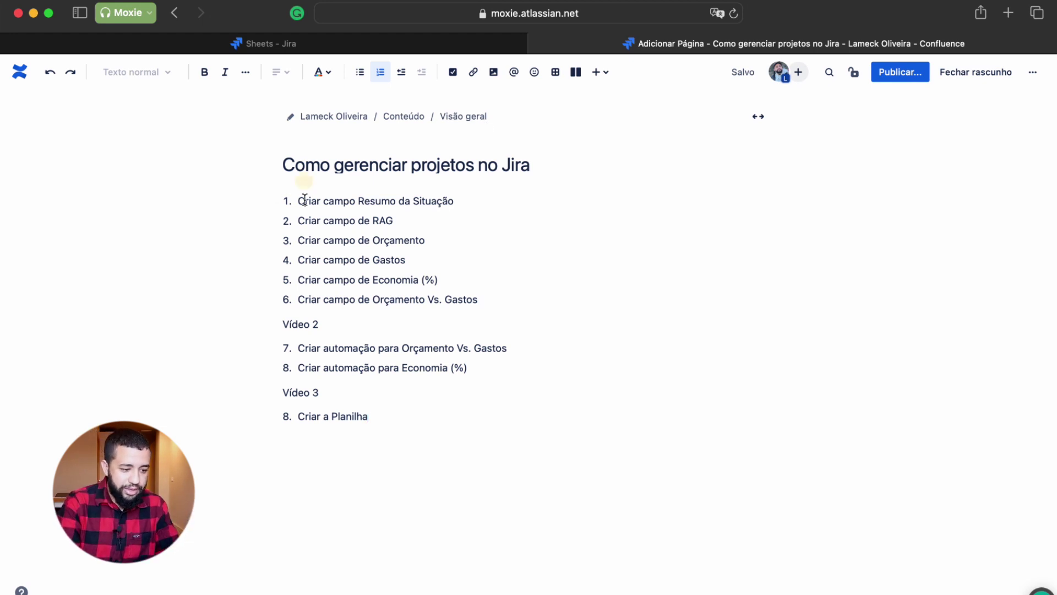
Step: Review the "Criar campo Resumo da Situação" task in the Confluence draft, and open the custom fields page in Jira's item settings
drag(304, 201, 526, 197)
click(380, 43)
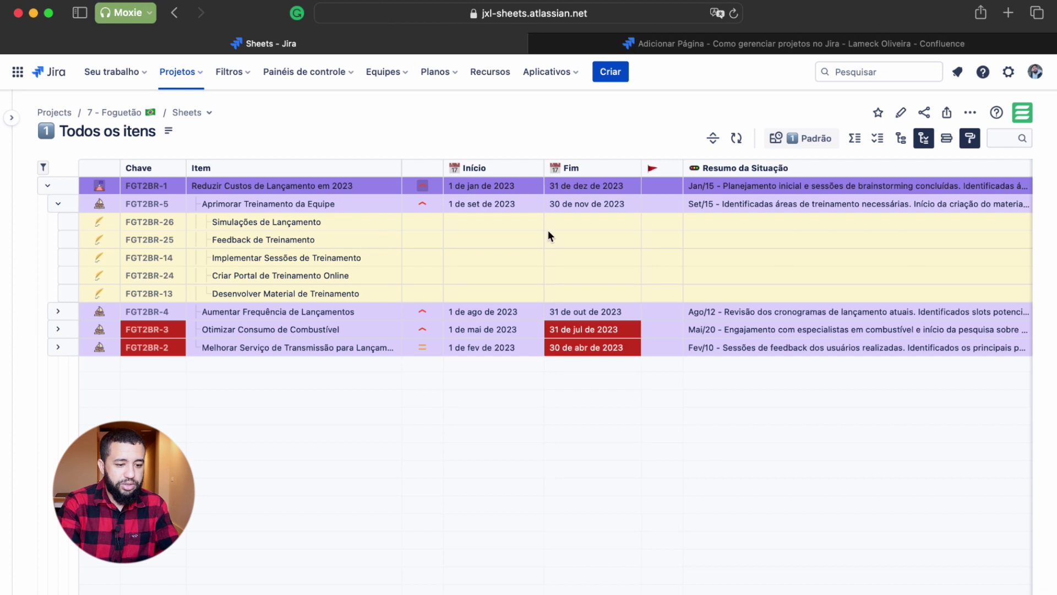
scroll(880, 192, right, 5)
click(1009, 72)
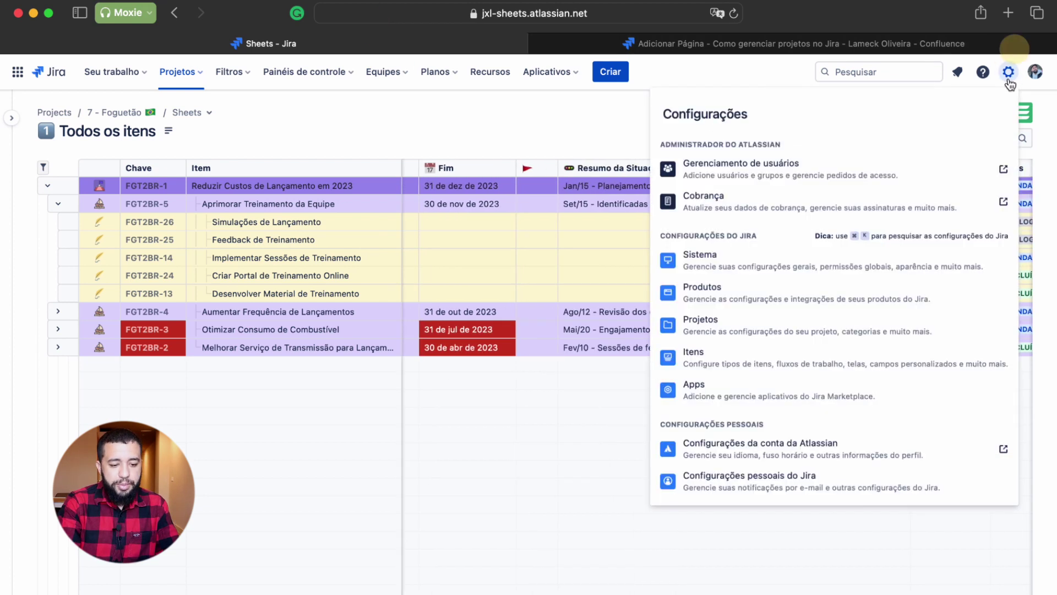
click(705, 367)
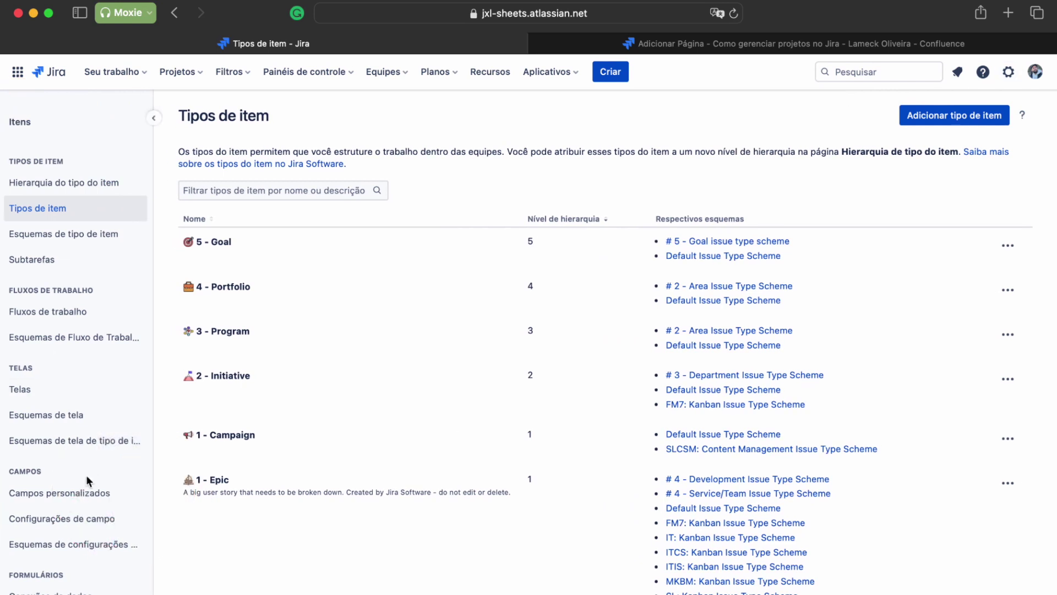
click(78, 495)
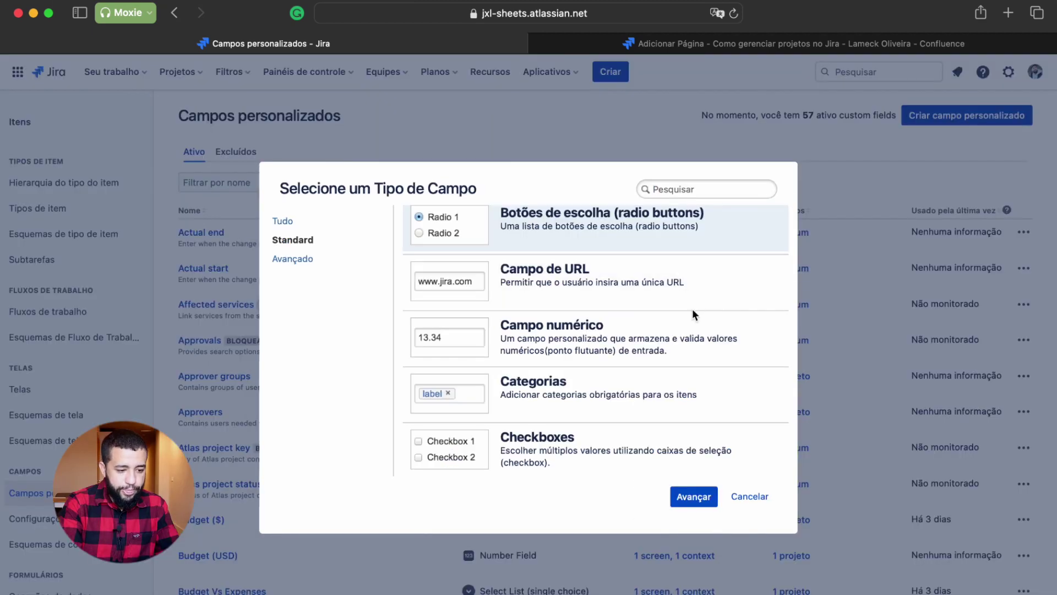
Step: Create a rich-text Parágrafo custom field named "Resumo da Situação (2)"
scroll(634, 303, down, 5)
double_click(601, 298)
text(Resu)
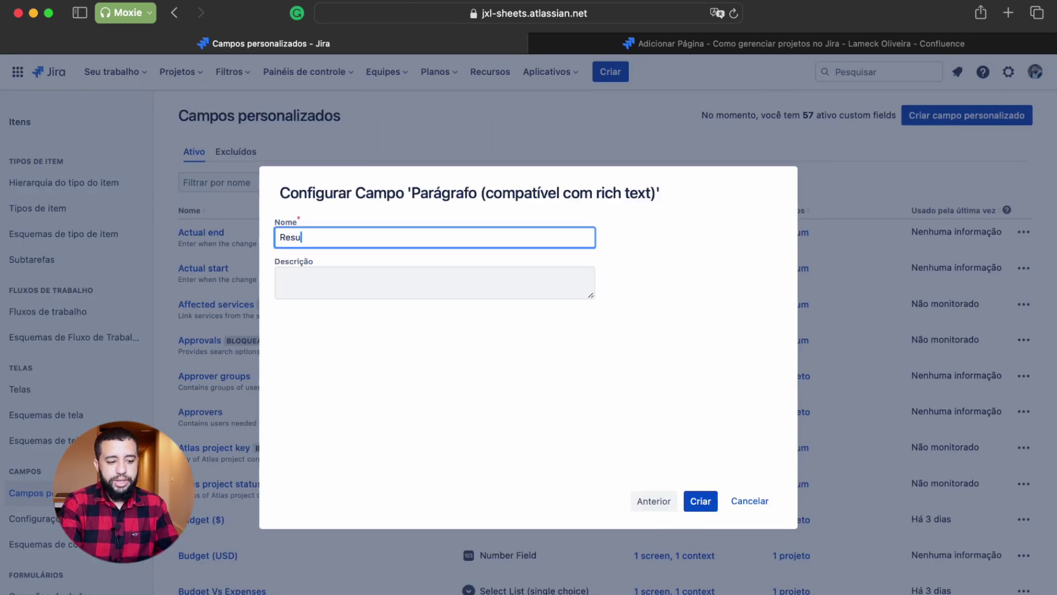
text(mo da Situação )
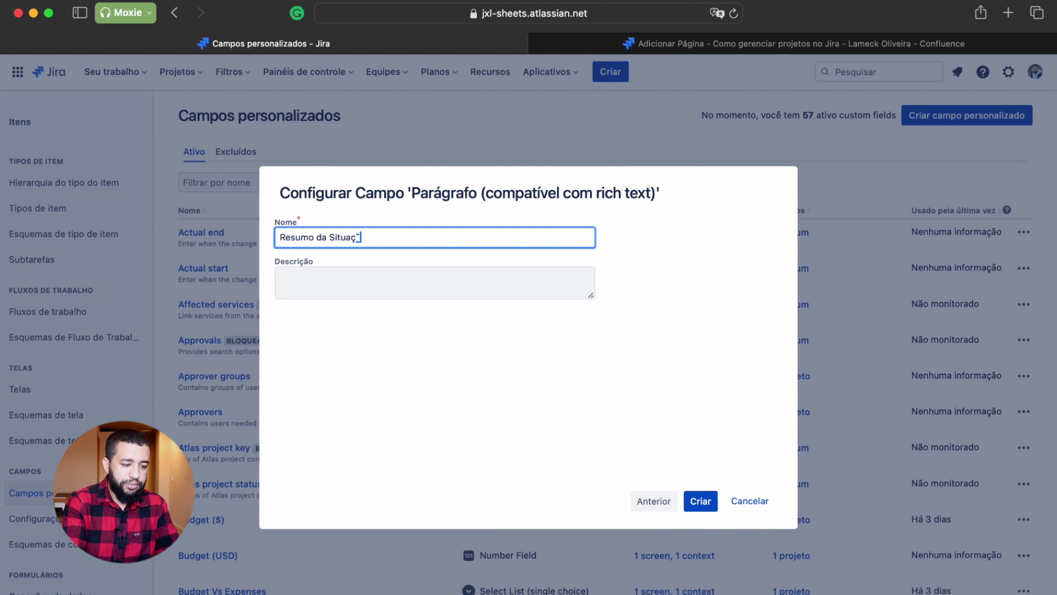
text((2))
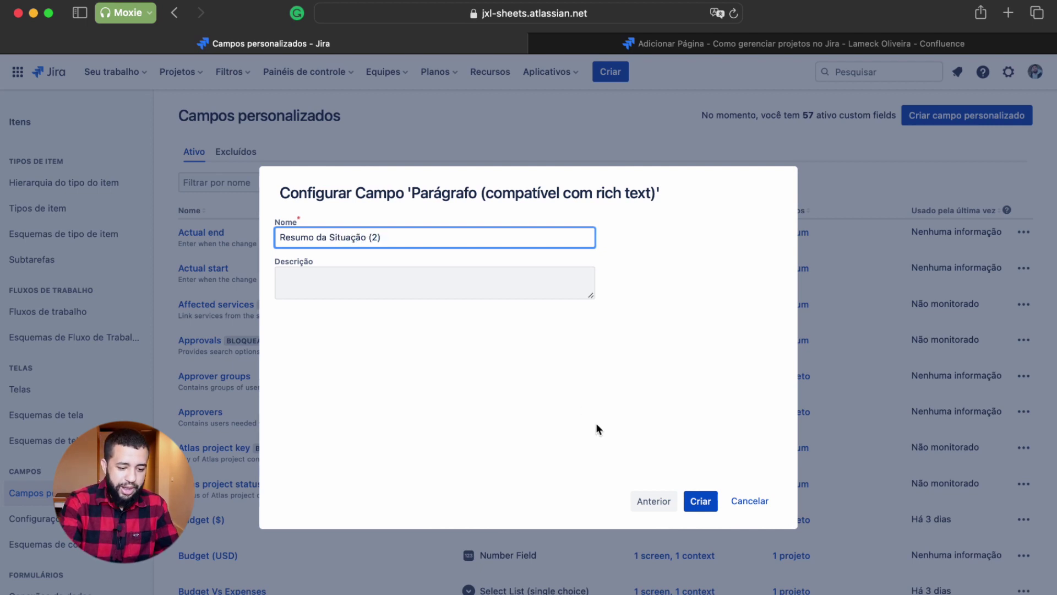
click(708, 505)
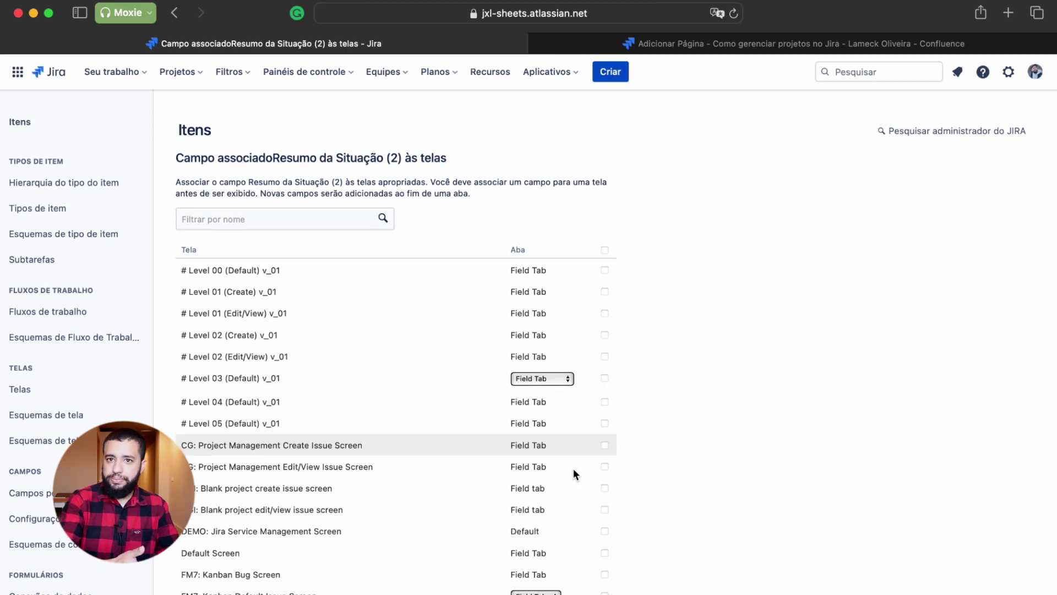
Step: Submit the new field's screen association without selecting any screen, and switch to the Confluence draft
scroll(573, 468, down, 8)
scroll(573, 468, down, 7)
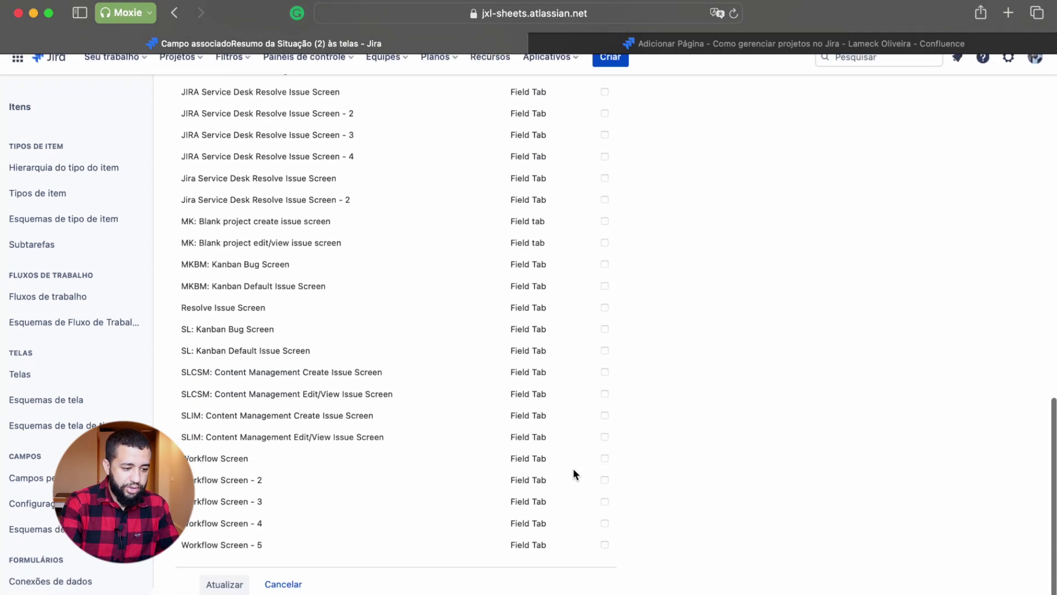
click(225, 587)
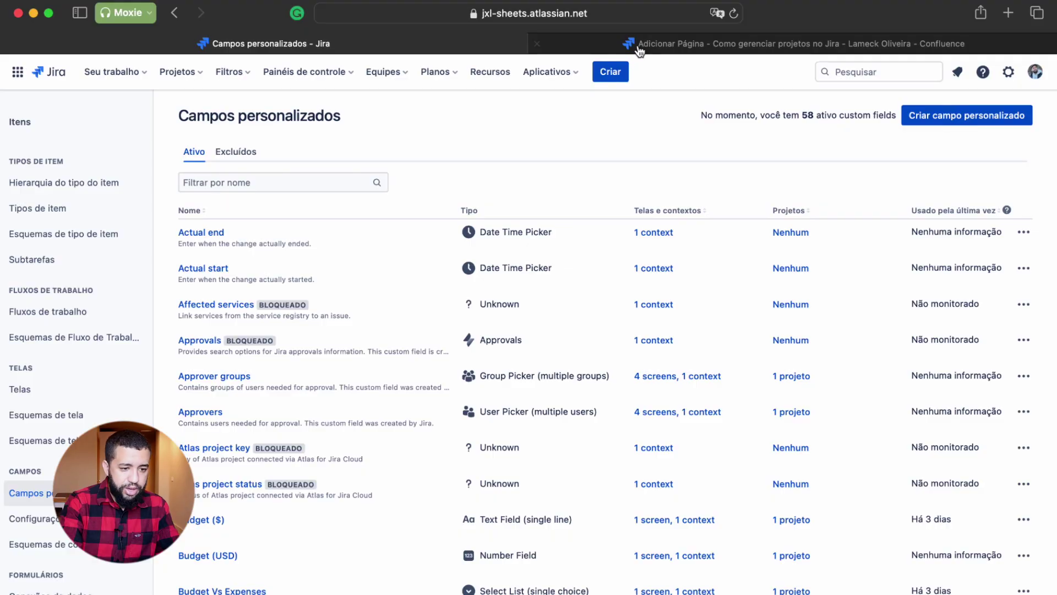
click(647, 47)
drag(464, 197, 309, 199)
double_click(309, 199)
triple_click(448, 199)
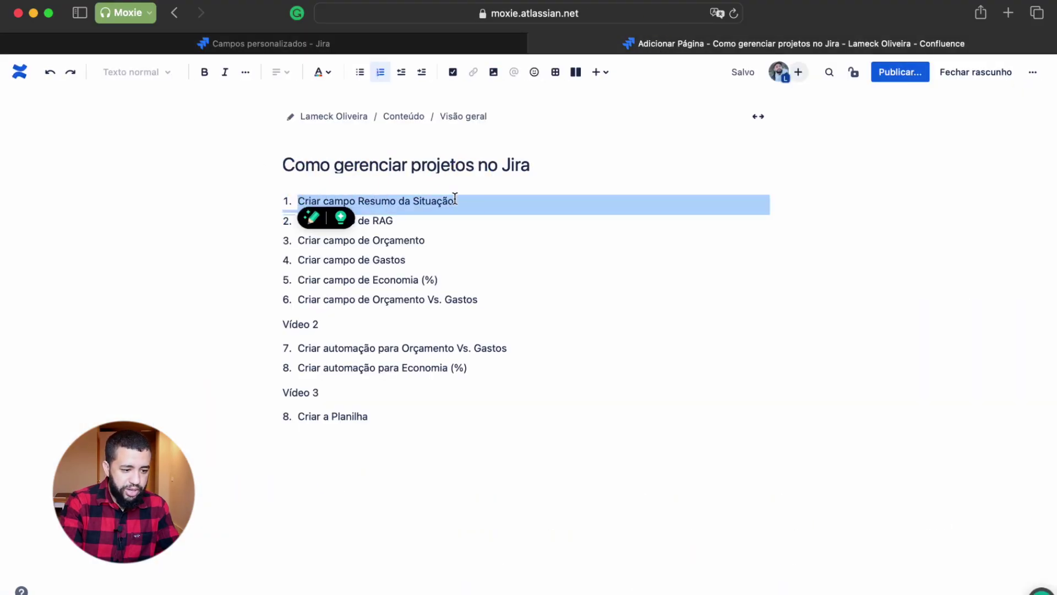
drag(449, 199, 329, 202)
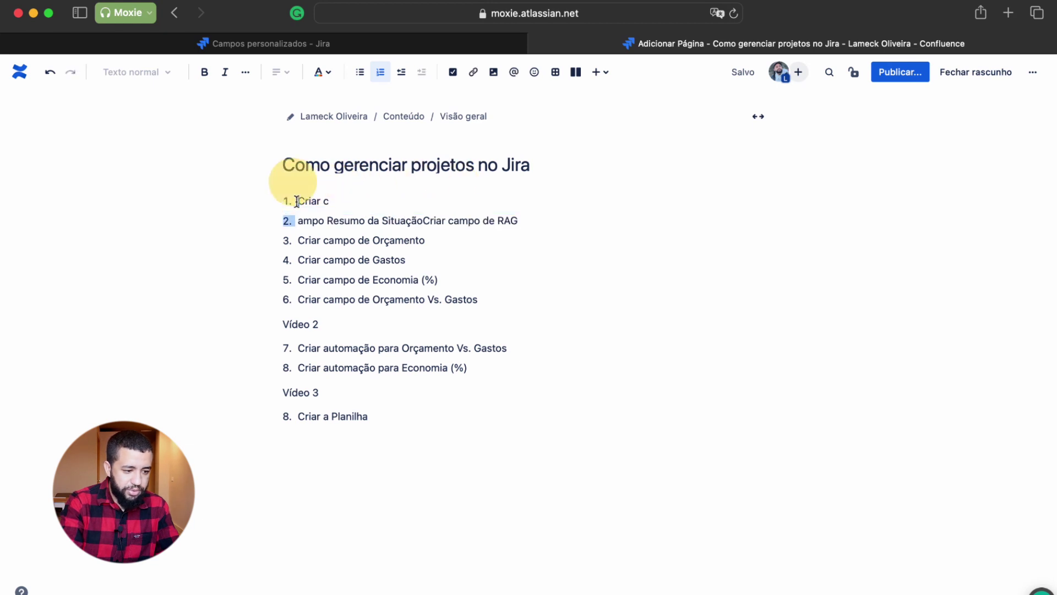
key(super+z)
Step: Append "(OK)" to the "Criar campo Resumo da Situação" item in the list, and place the cursor after the RAG item
click(491, 203)
key(shift+Left)
key(shift+Left)
key(shift+Left)
key(shift+Left)
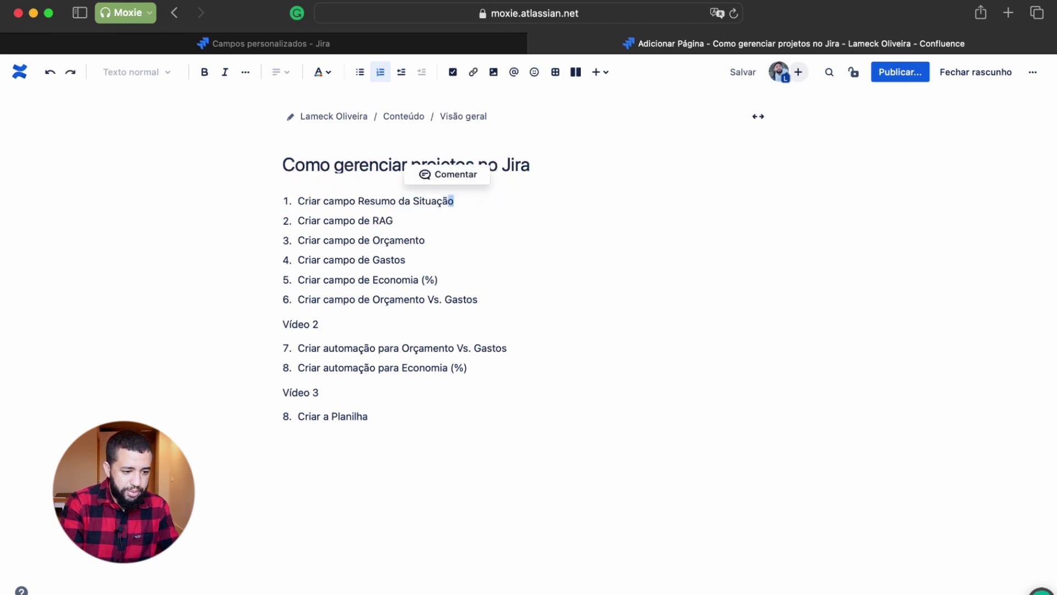
key(Right)
key(Right)
text(do)
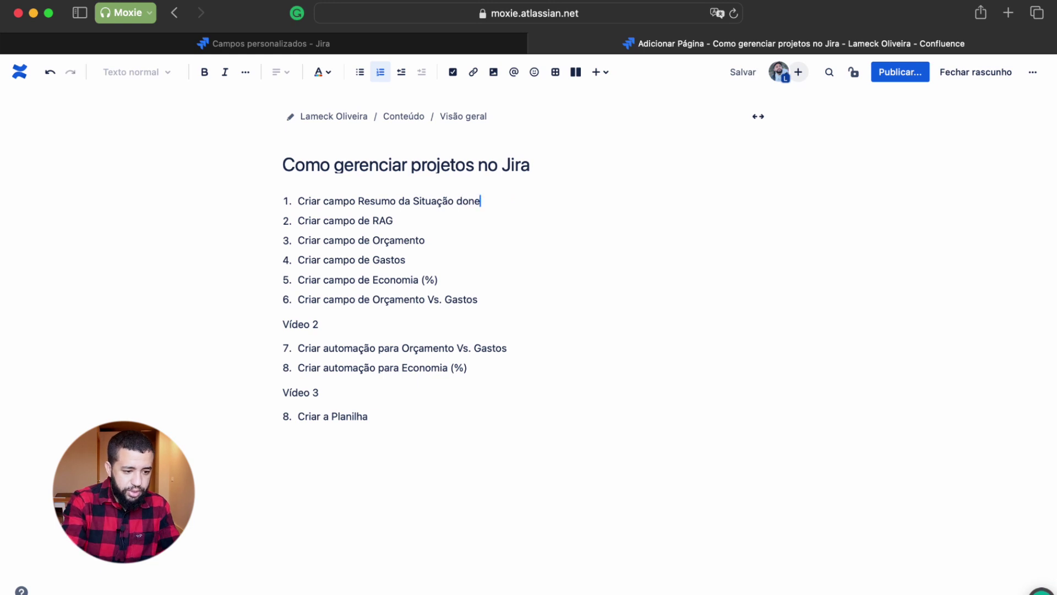
text(K))
click(425, 223)
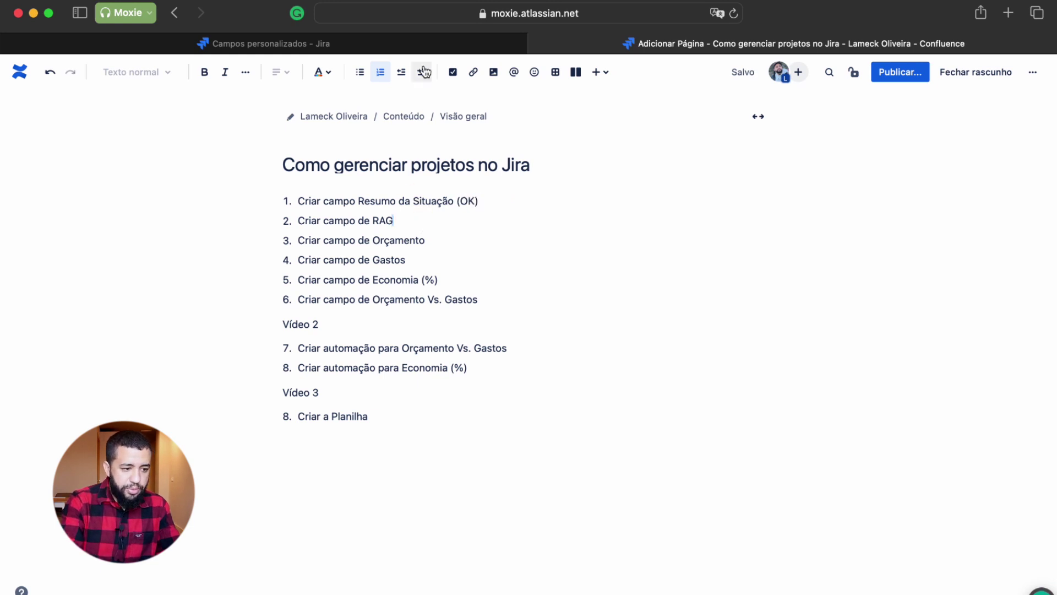
Step: Return to Jira's custom fields and start a new field of type Select List (single choice)
click(429, 47)
click(328, 185)
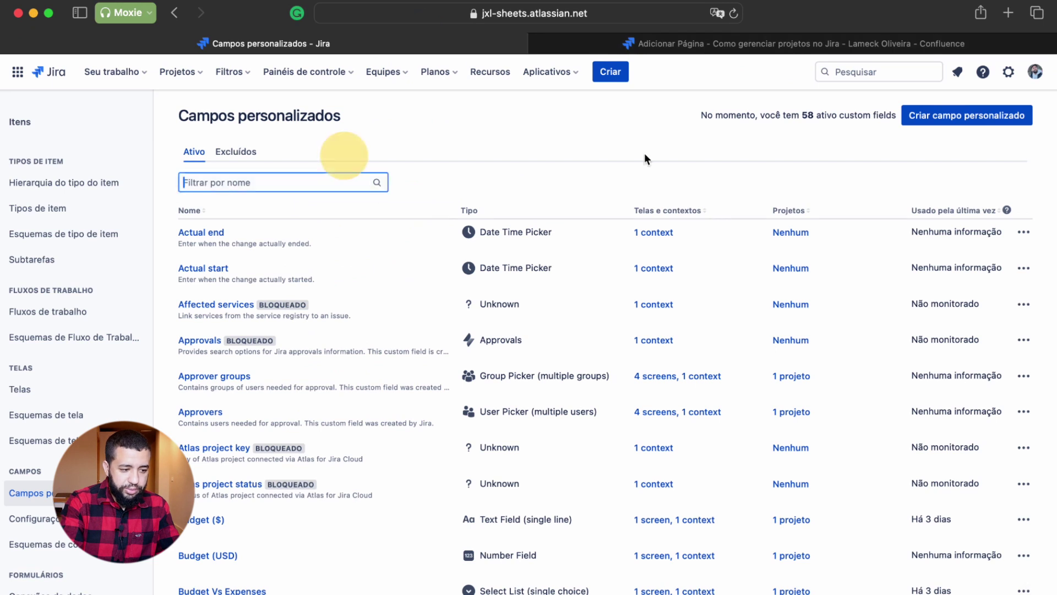
click(915, 115)
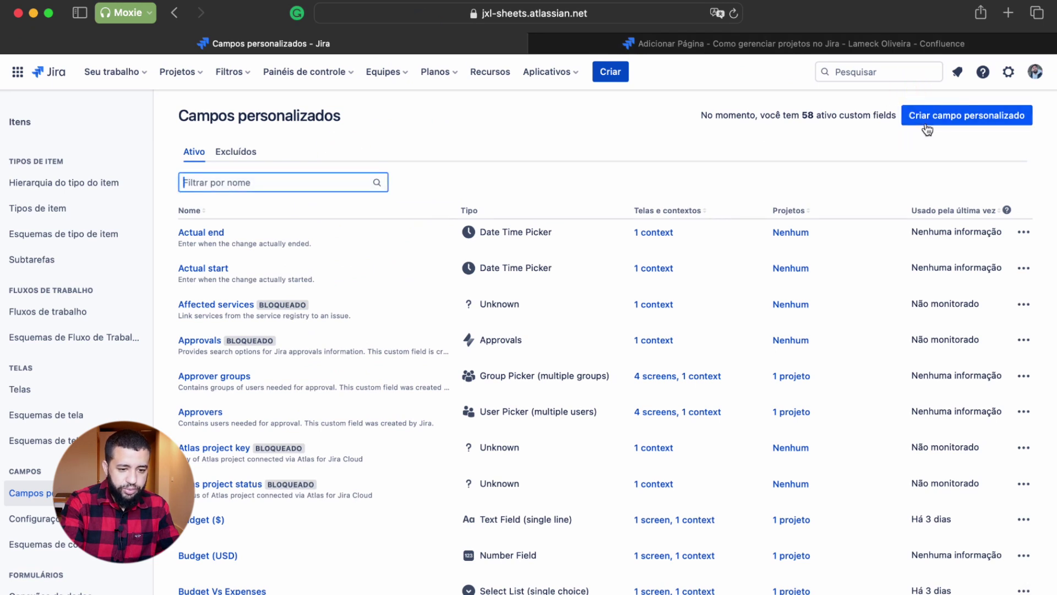
scroll(565, 222, down, 10)
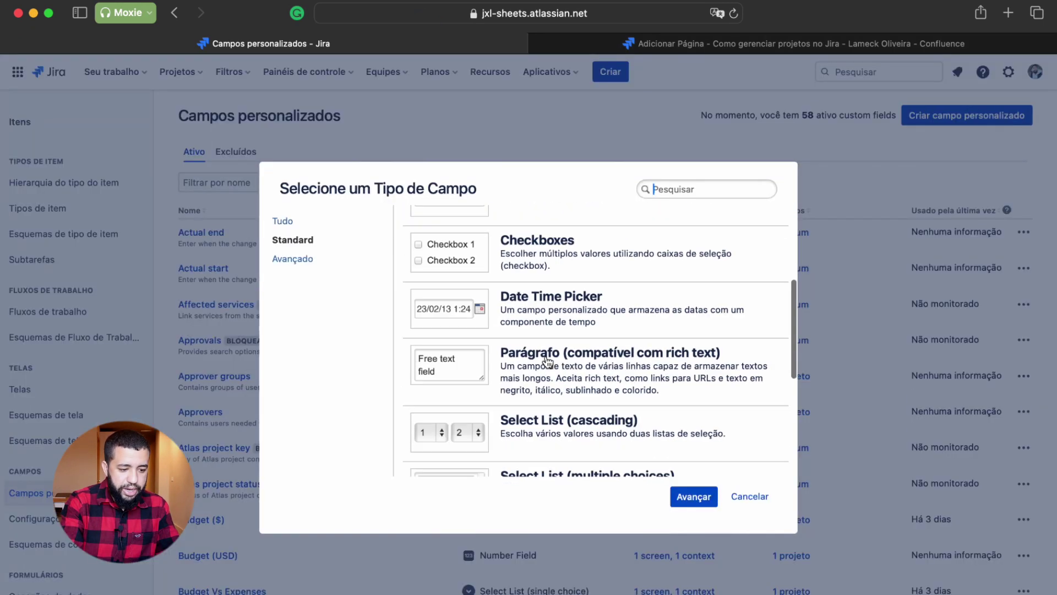
click(622, 420)
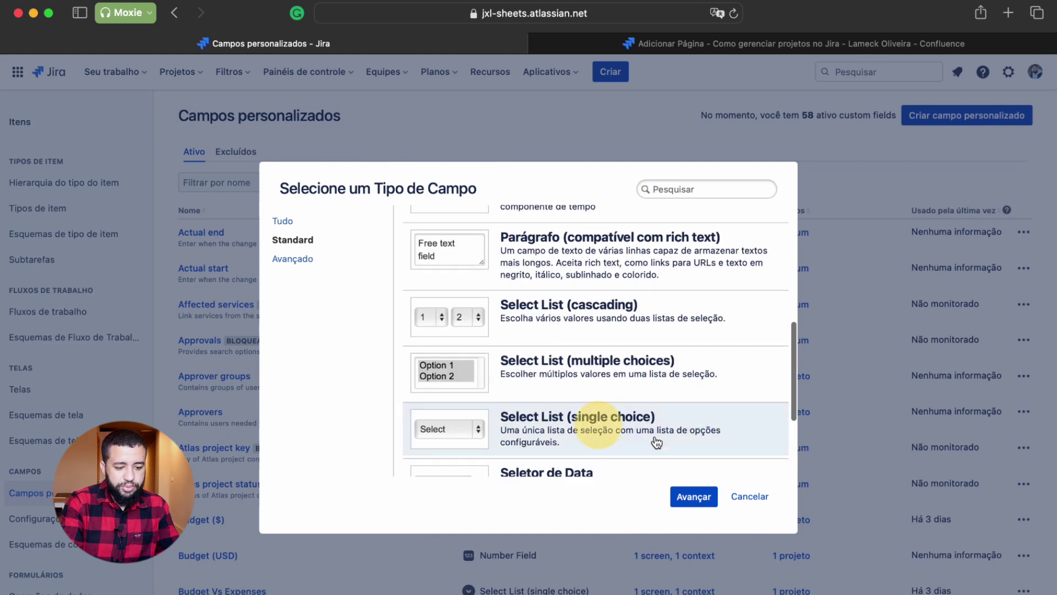
scroll(666, 469, down, 1)
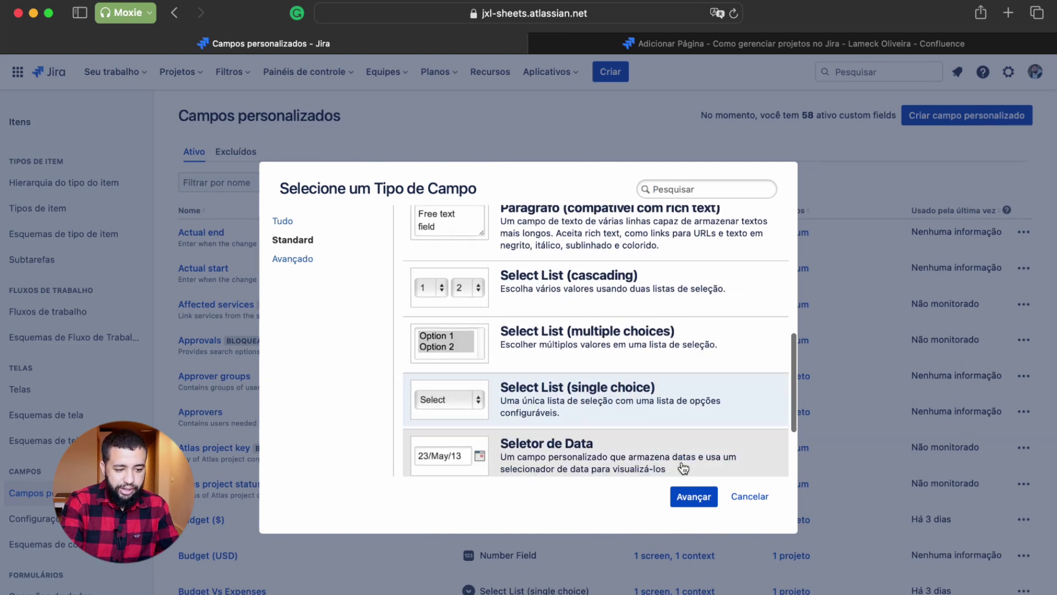
click(693, 497)
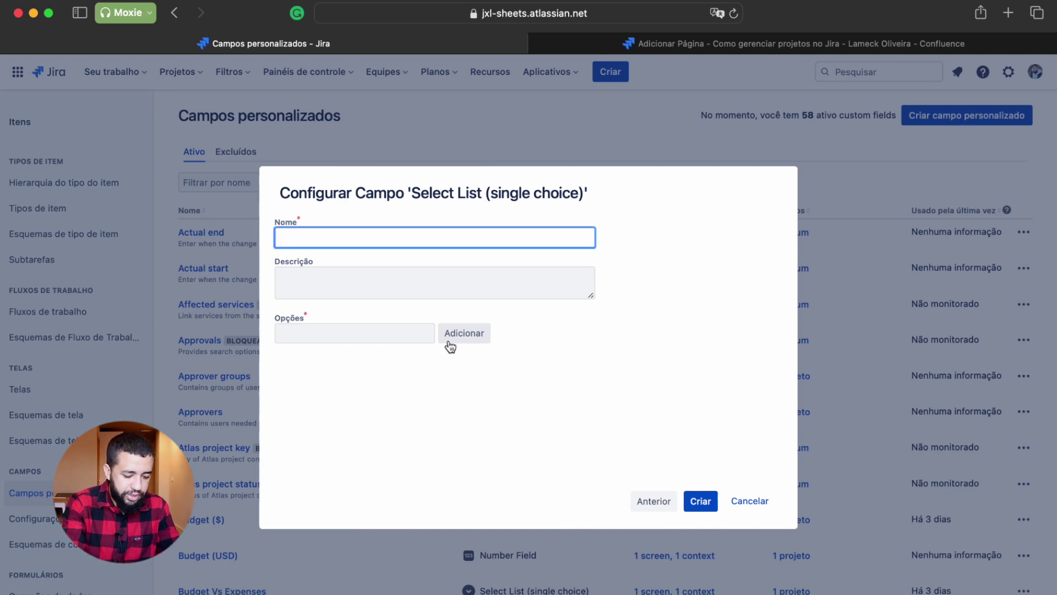
Step: Name the new select list field "RAG (2)"
text(RAG ST)
key(BackSpace)
key(BackSpace)
text((2))
key(Tab)
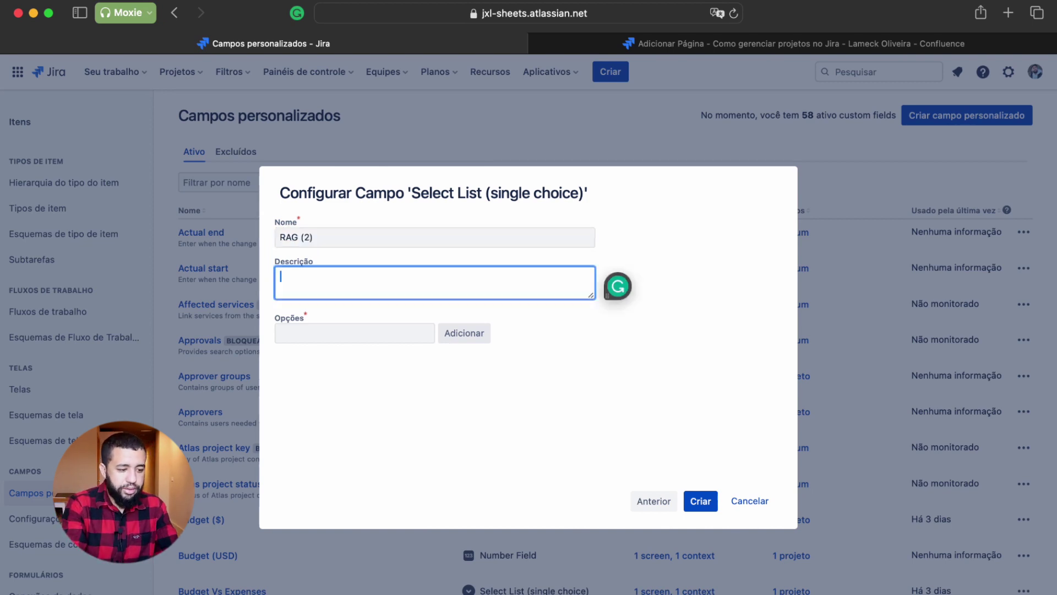
Step: Add the options "🟡 Em Risco", "🔴 Atrasado" and "🟢 Em dia" to the RAG (2) field and create it
key(Tab)
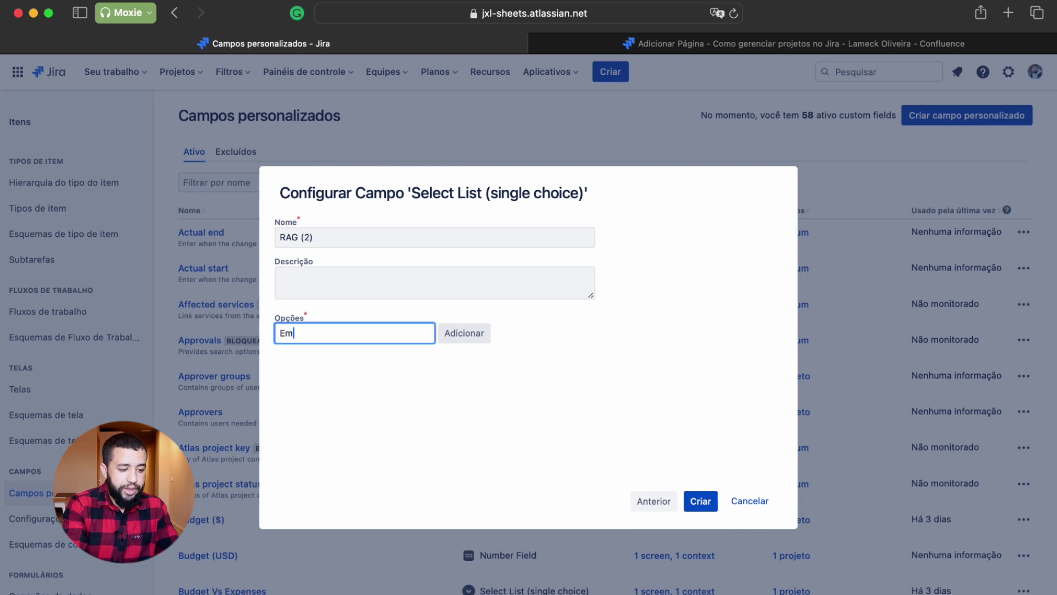
key(Return)
click(428, 364)
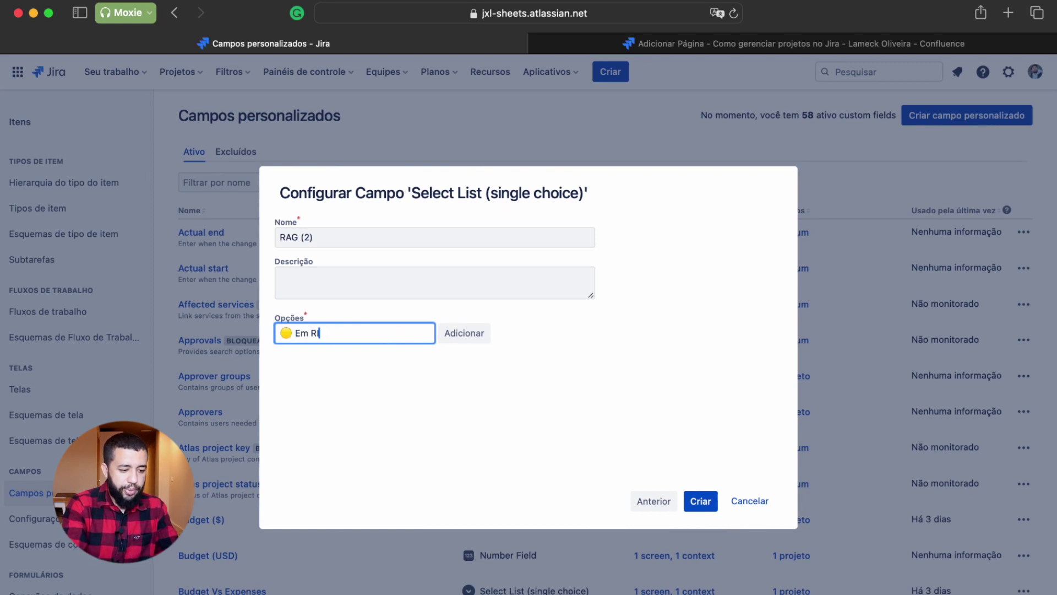
key(Return)
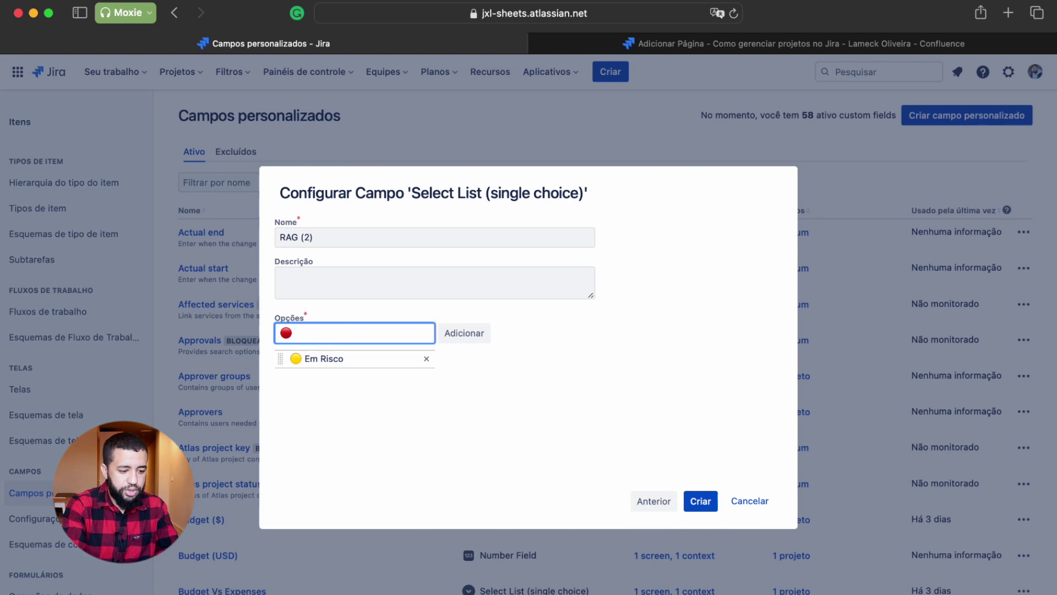
text(🔴 Atrasado)
key(Return)
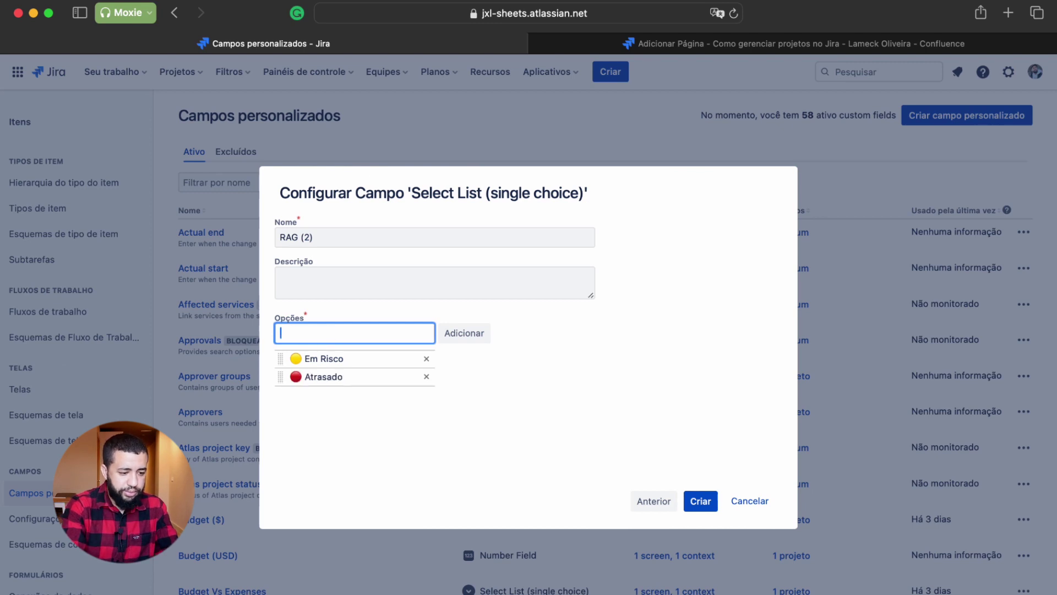
text(🟢 Em dia)
key(Return)
click(700, 501)
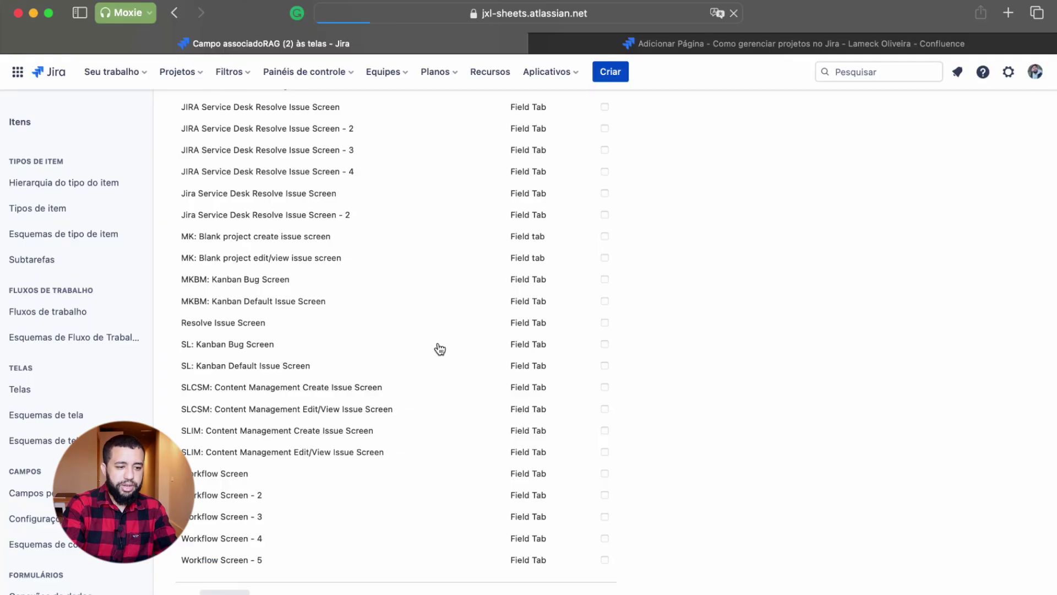
Step: Append "(OK)" to the "Criar campo de RAG" item in the Confluence draft, and place the cursor after the Orçamento item
key(ctrl+Tab)
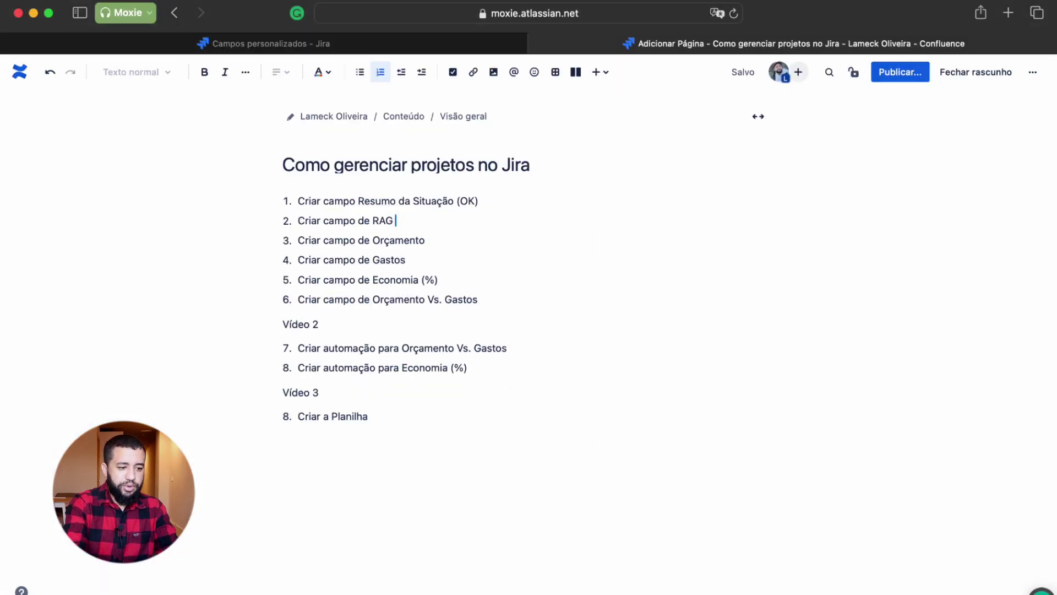
click(464, 256)
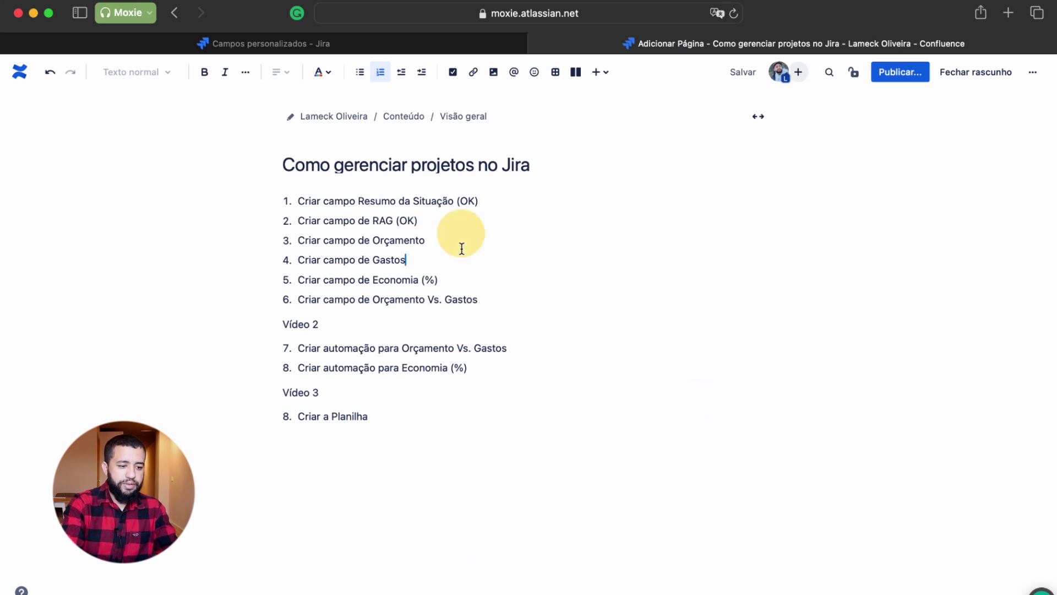
click(460, 240)
Step: Return to Jira's custom fields and create a number field (Campo numérico) named "Orçamento (2)"
click(438, 44)
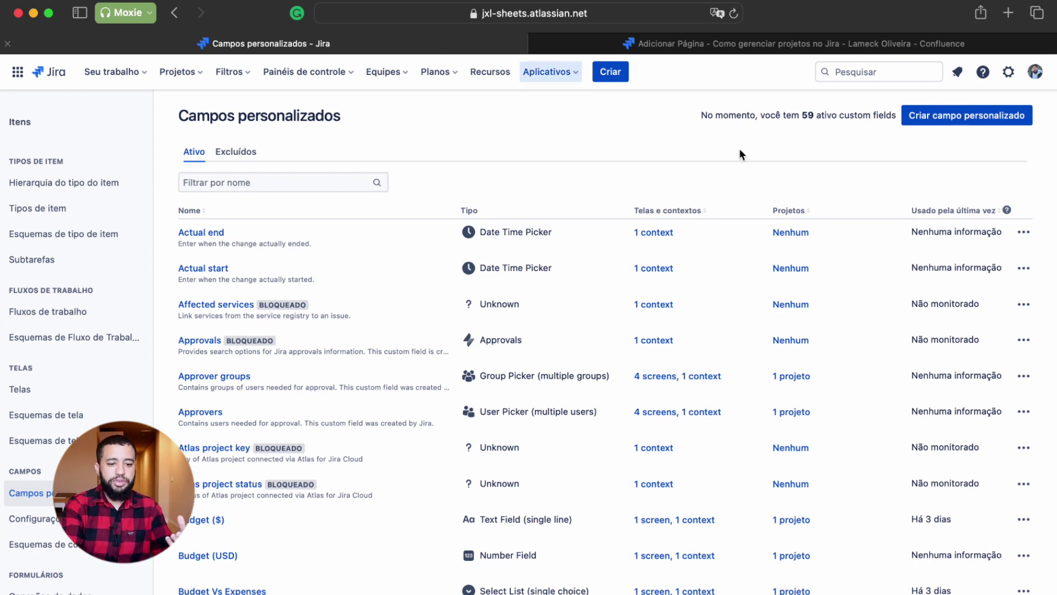
click(922, 113)
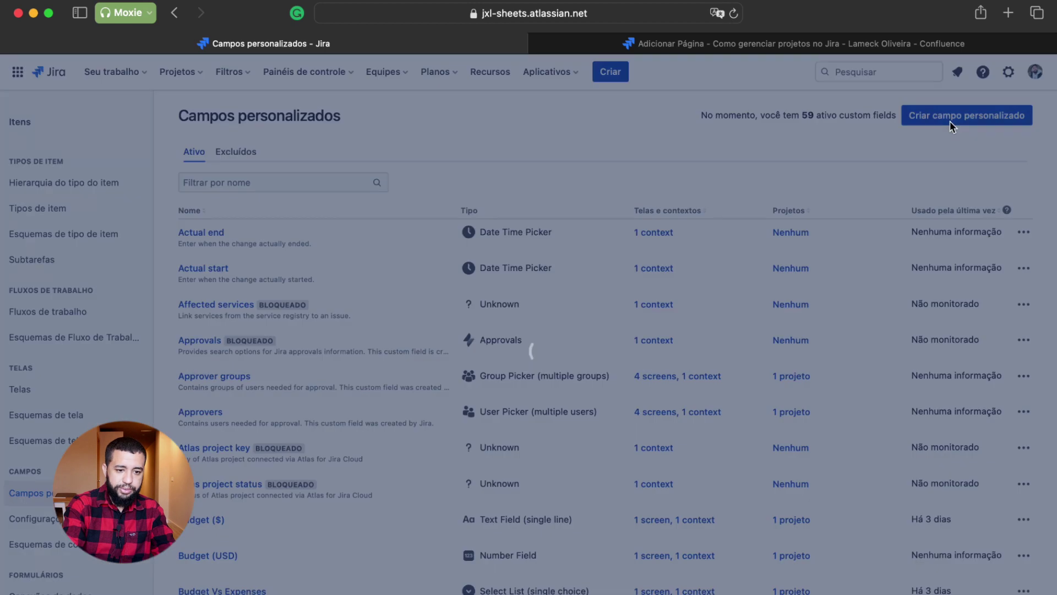
click(567, 347)
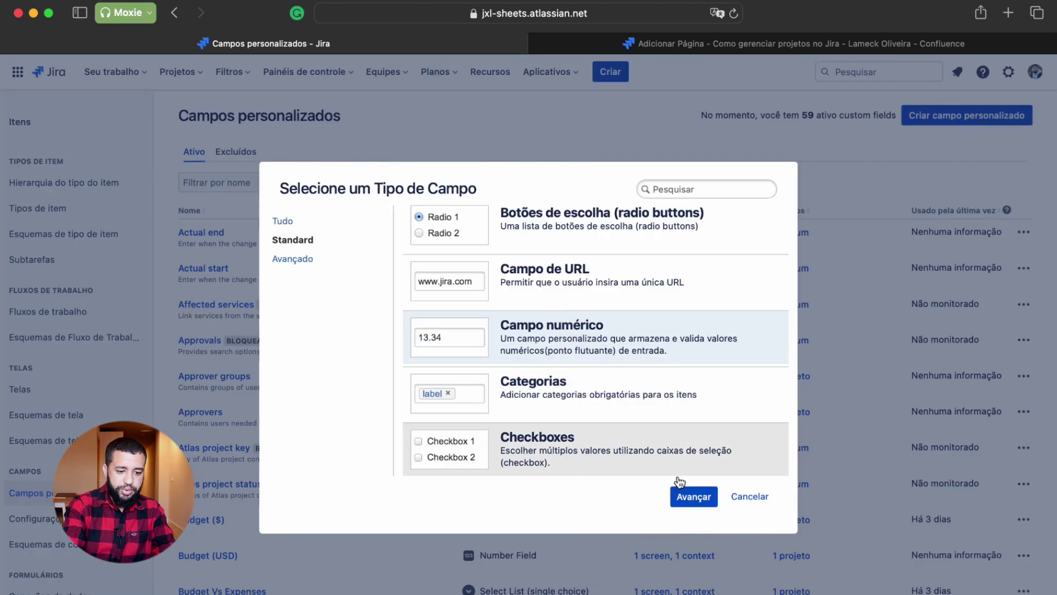
click(693, 496)
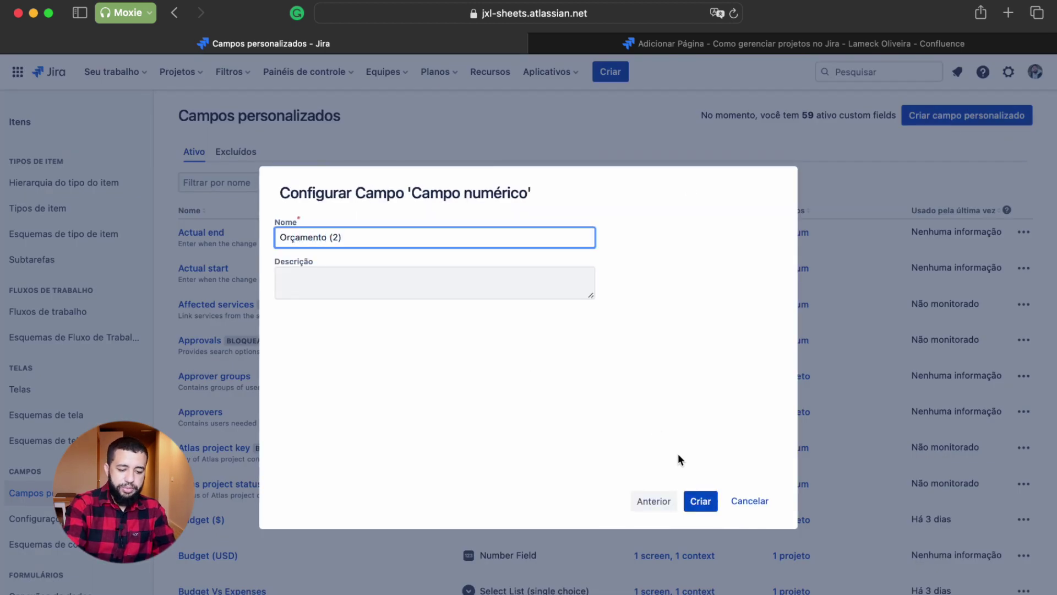
click(700, 500)
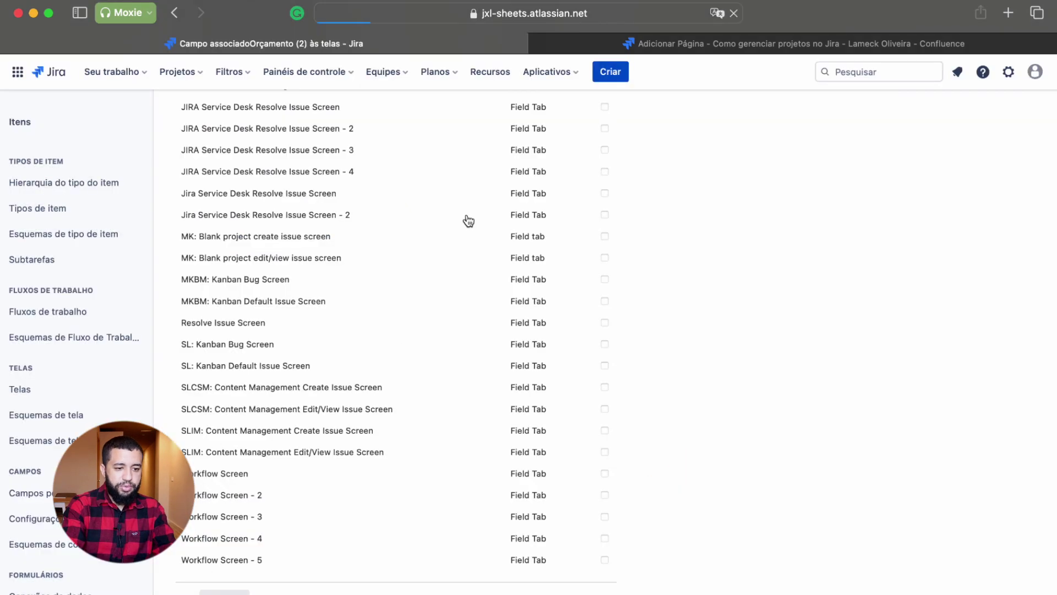
Step: Append "(OK)" to the Orçamento and Gastos items in the Confluence draft, and place the cursor after the Economia (%) item
click(619, 41)
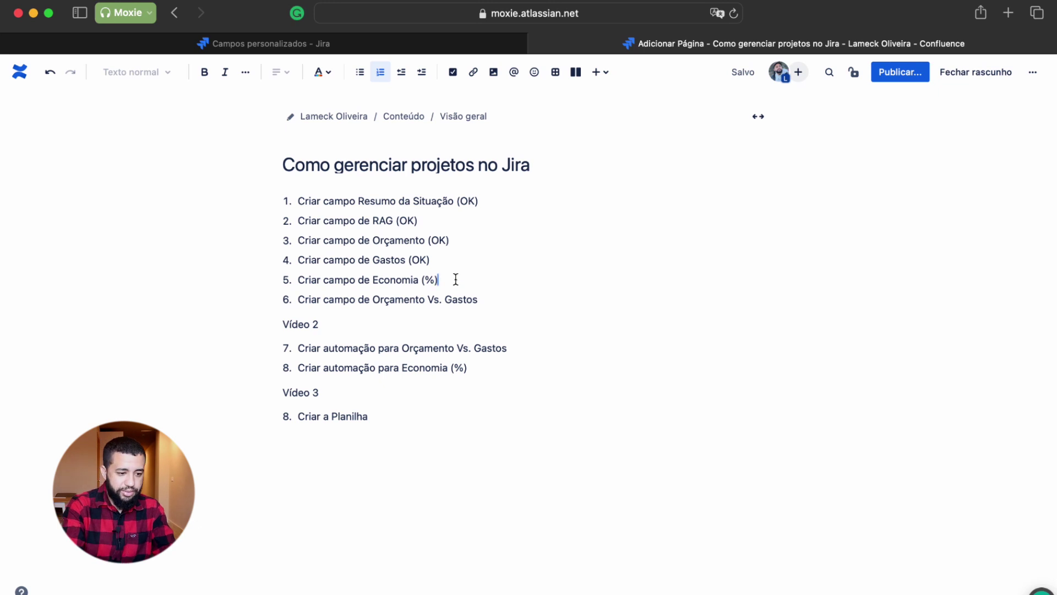
click(455, 283)
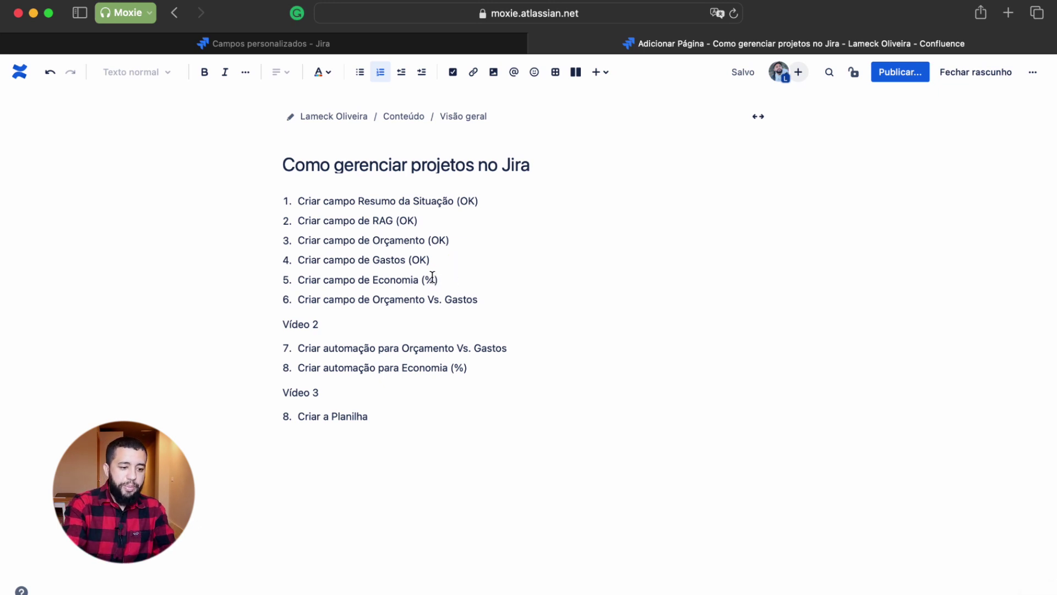
Step: Return to Jira's custom fields and create a short plain-text field (Texto curto) named "Economia (%)"
click(435, 44)
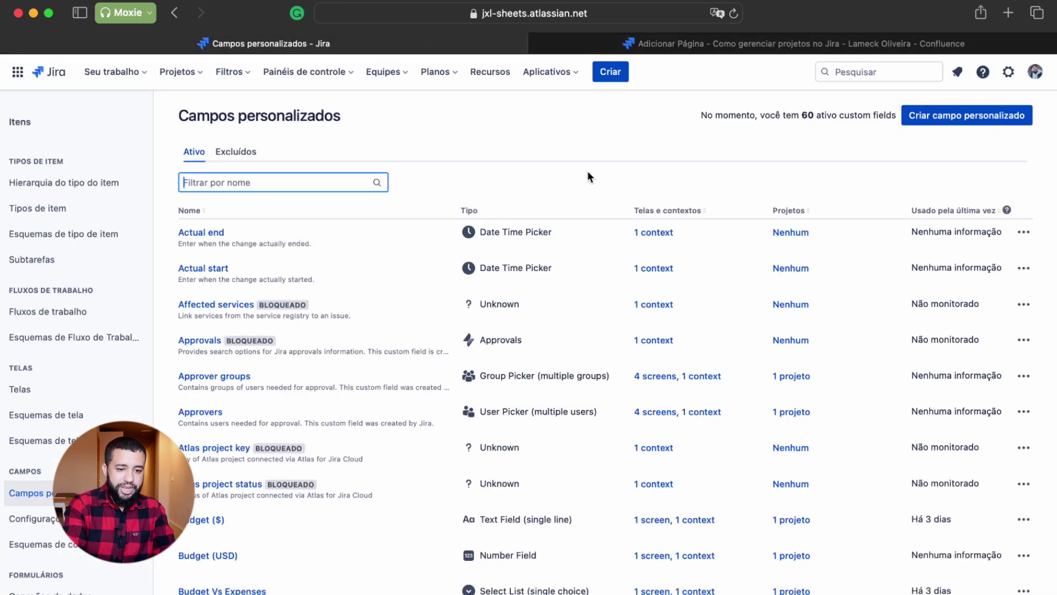
click(956, 119)
scroll(744, 342, down, 5)
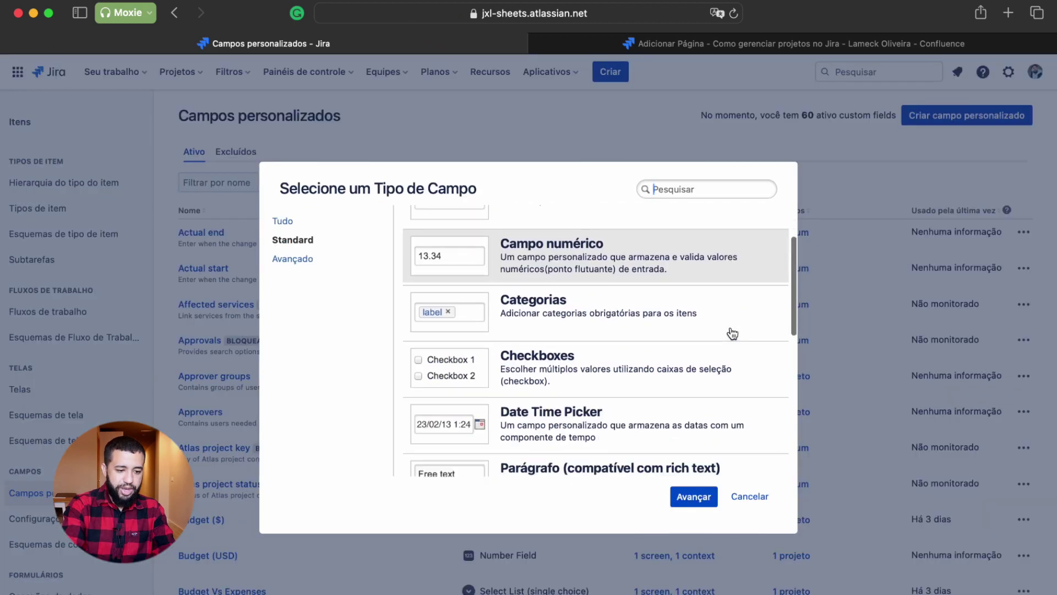
scroll(732, 376, down, 4)
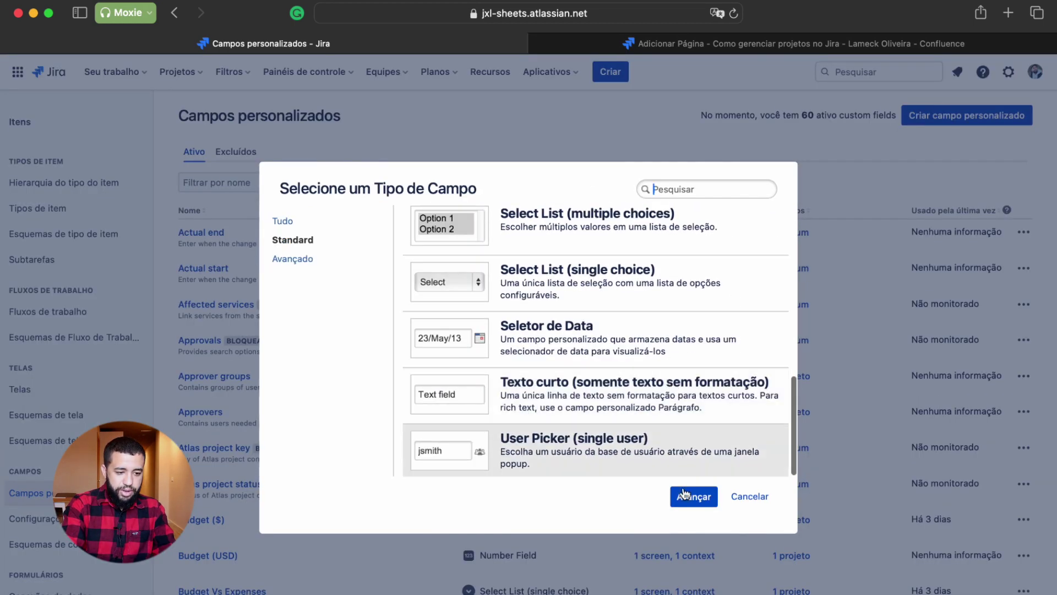
click(684, 405)
click(694, 497)
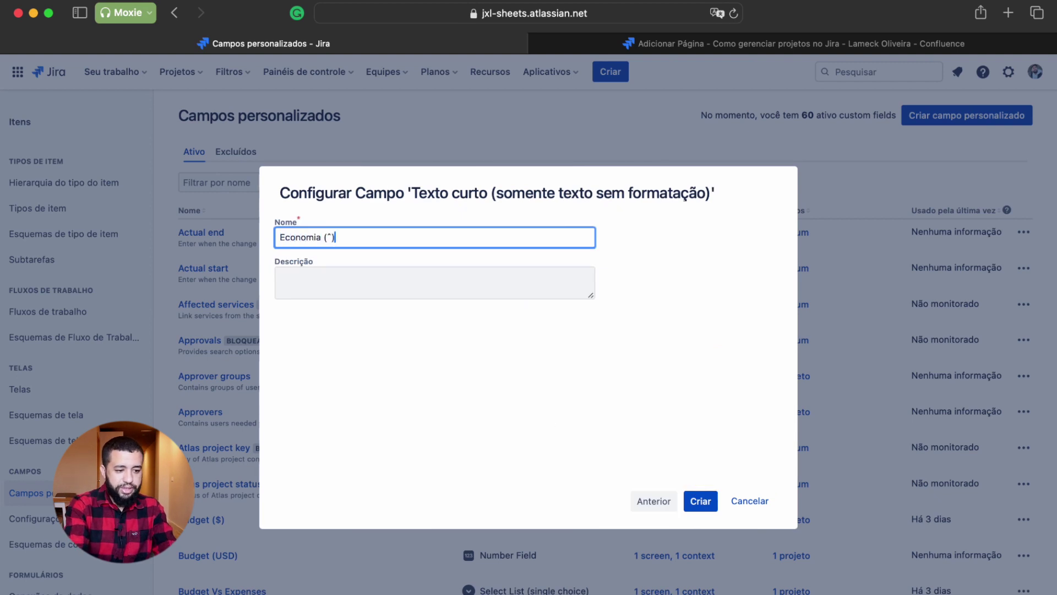
text(Economia (%))
key(Return)
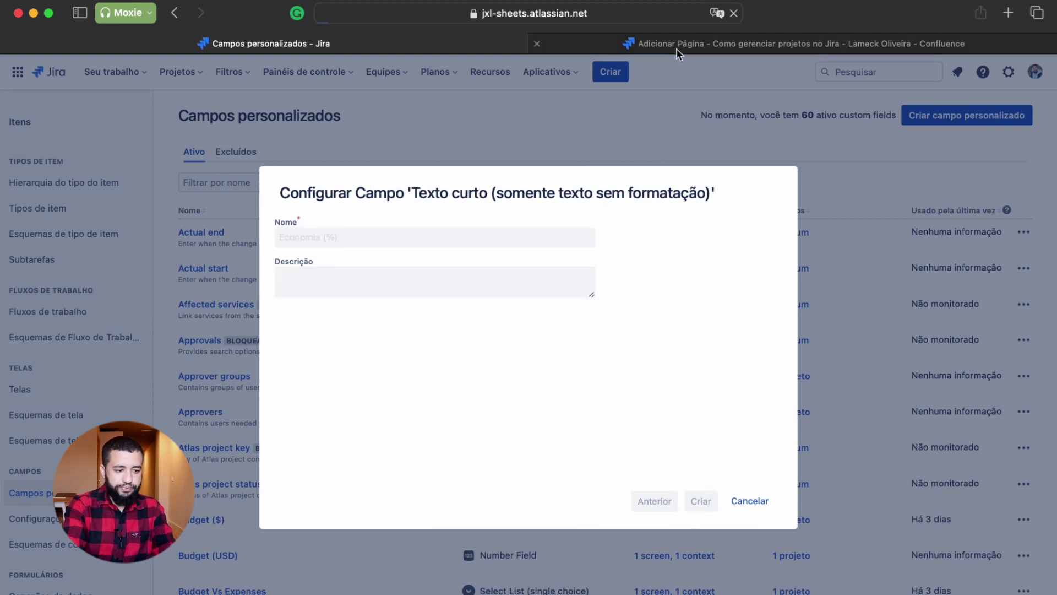
scroll(444, 500, down, 10)
Step: Append "(OK)" to the Economia (%) item in the Confluence draft, and place the cursor after the Orçamento Vs. Gastos item
key(ctrl+Tab)
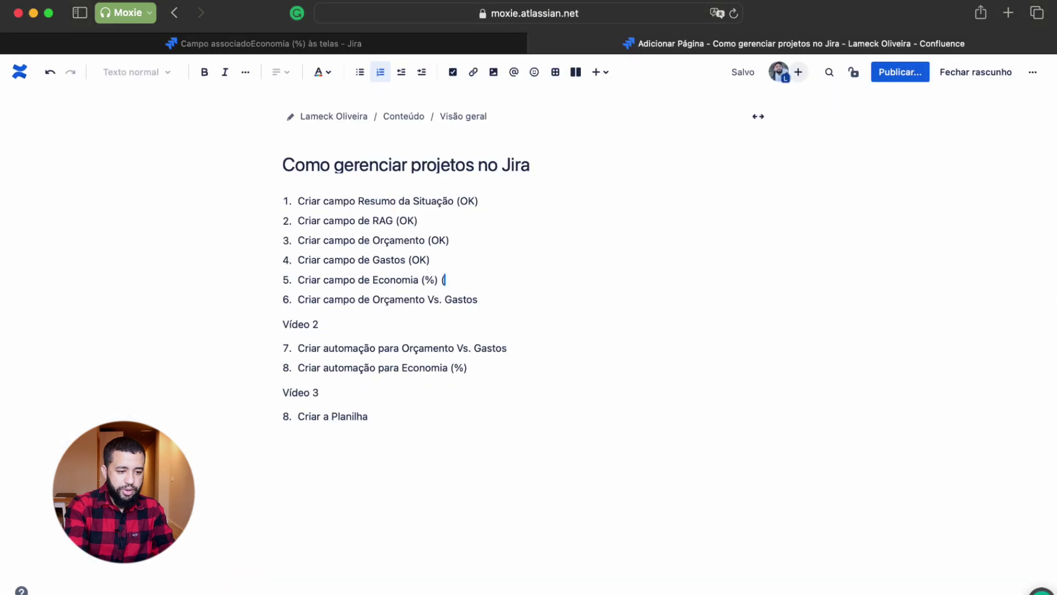
text((OK)
click(521, 297)
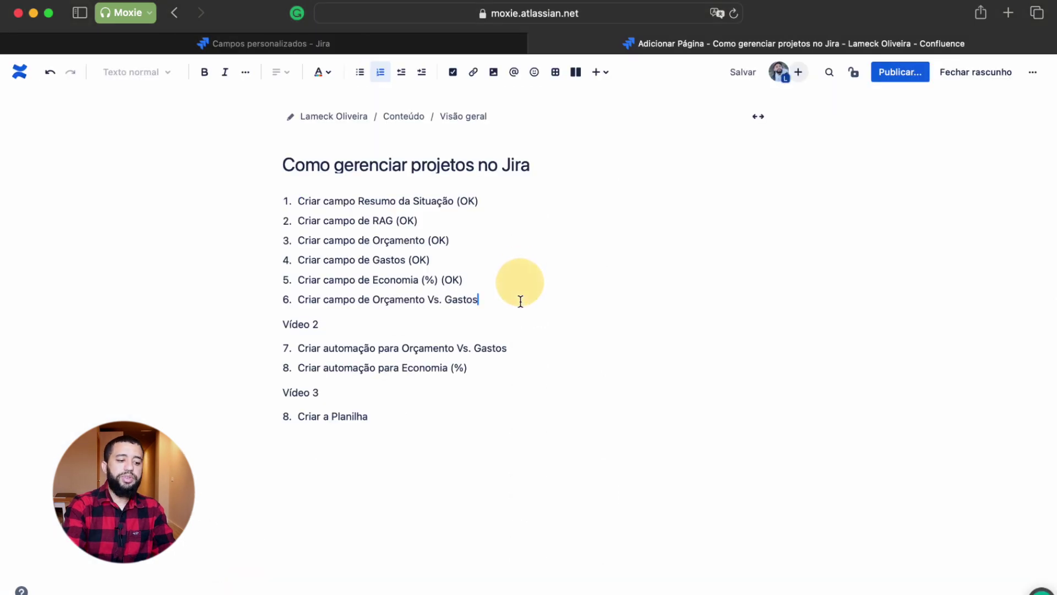
text(()
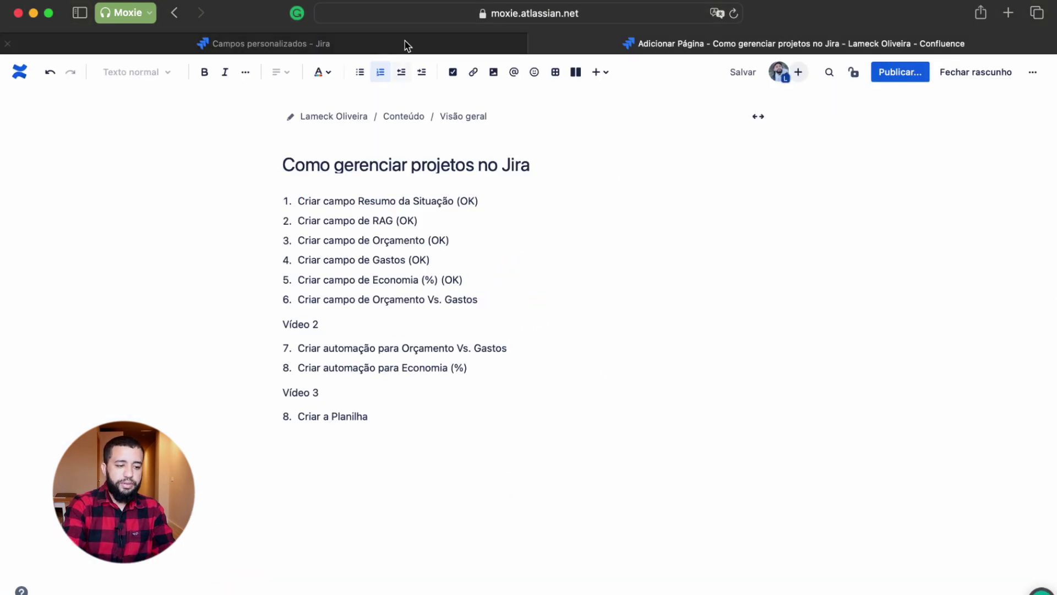
Step: Start a new Jira custom field of type Select List (single choice) and name it "Orçamento Vs Gastos"
click(407, 43)
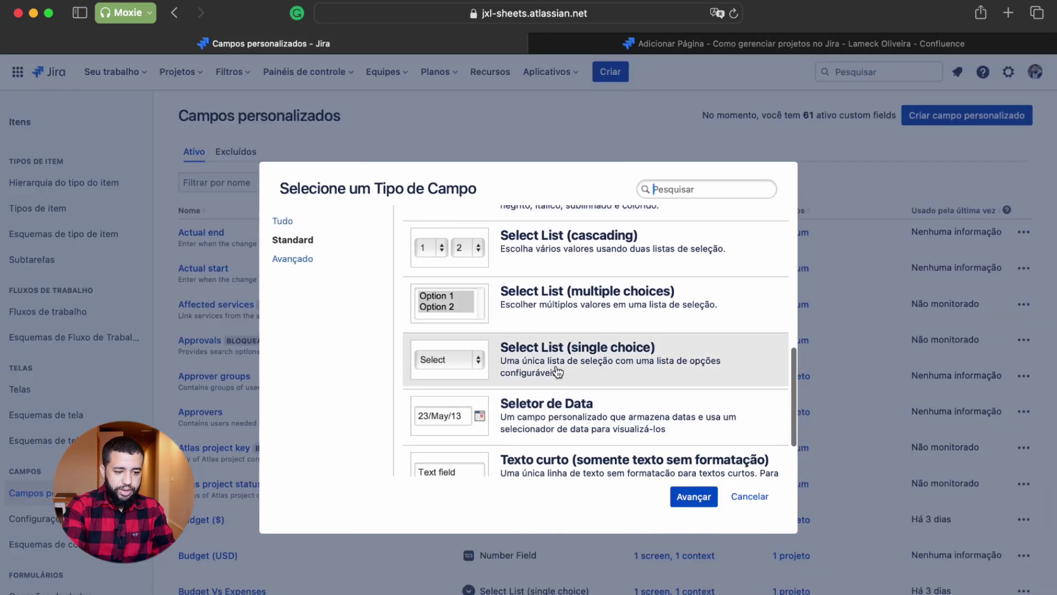
double_click(556, 348)
text(Orçamento Vs Ga)
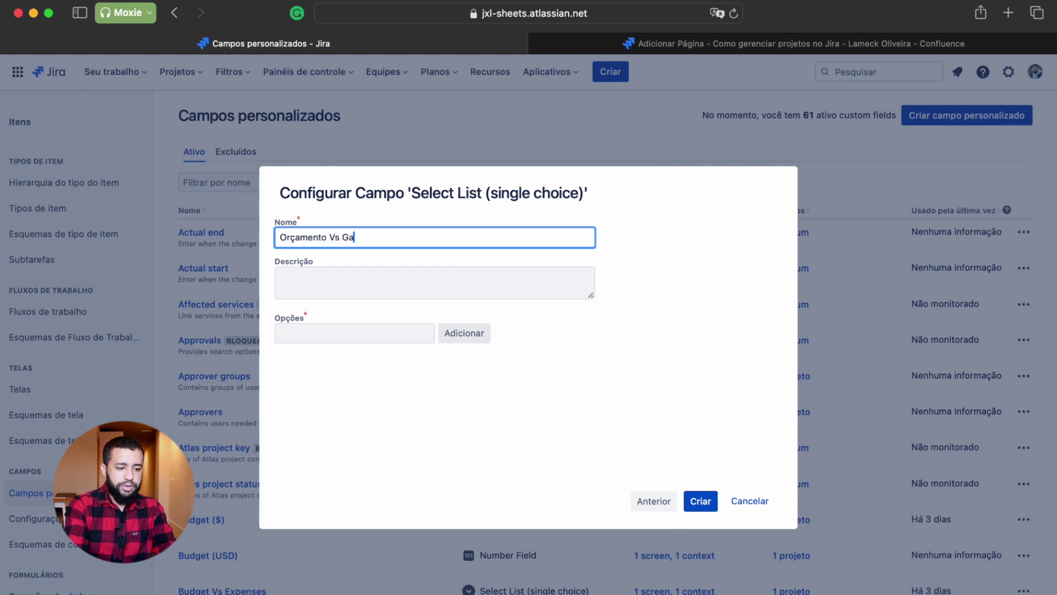
key(BackSpace)
key(BackSpace)
key(BackSpace)
text(stos)
key(Tab)
key(Tab)
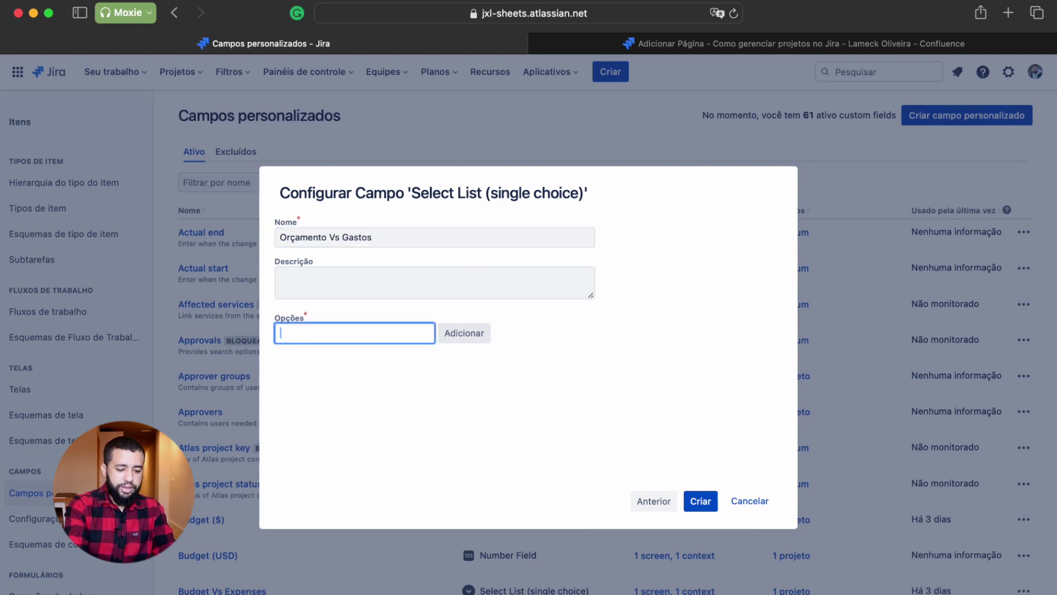
Step: Add the options "Igual", "Abaixo" and "Acima" to the Orçamento Vs Gastos field and create it
text(Igual)
key(Return)
text(Abaixo)
key(Return)
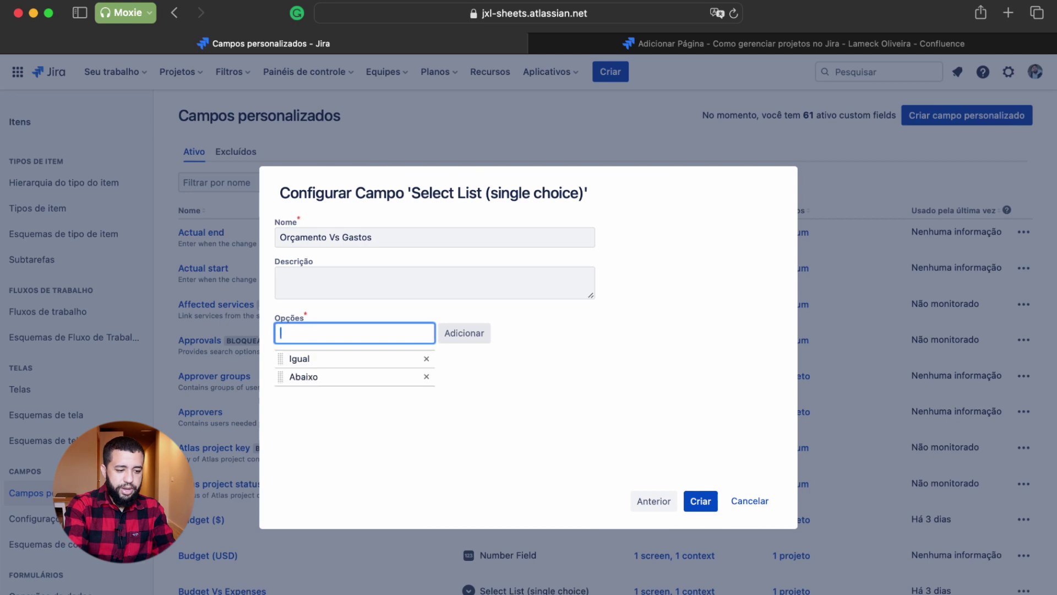
text(Acima)
key(Return)
key(Return)
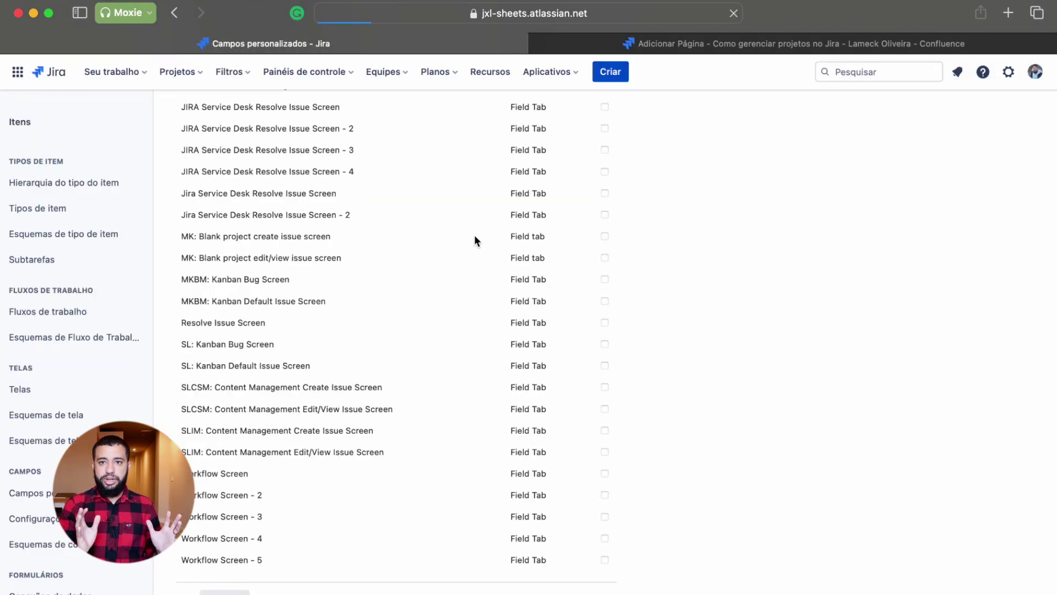
Step: Open the sheets of the "7 - Foguetão" project and start creating a new sheet
click(178, 72)
click(246, 130)
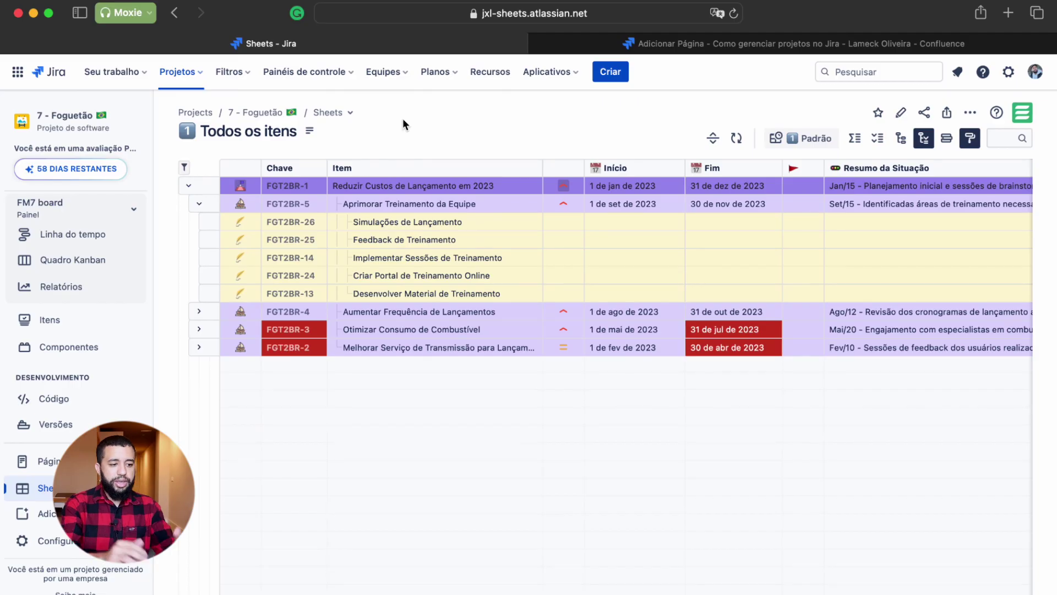
click(332, 113)
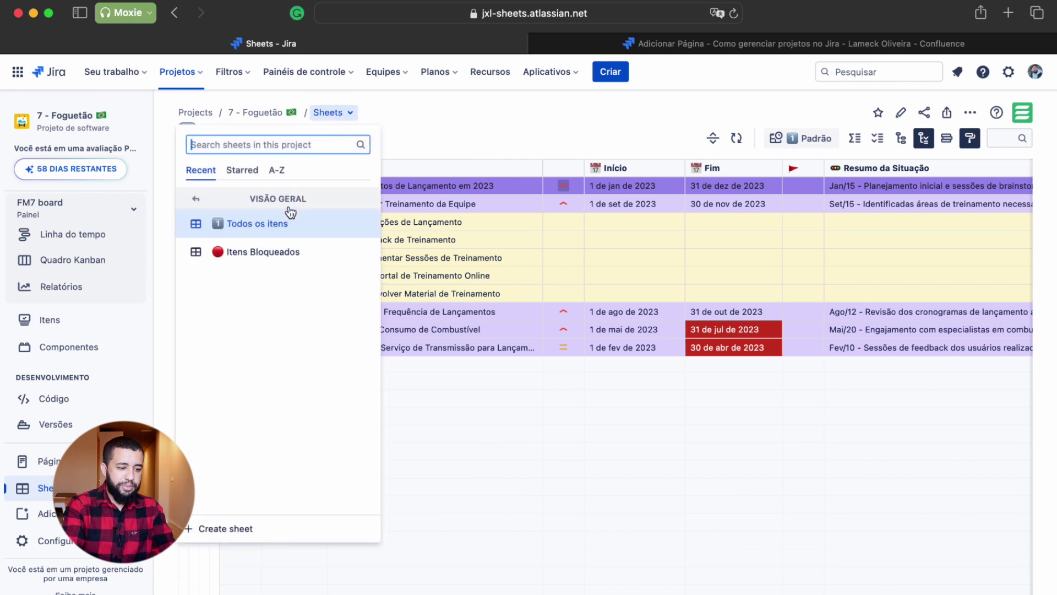
click(217, 203)
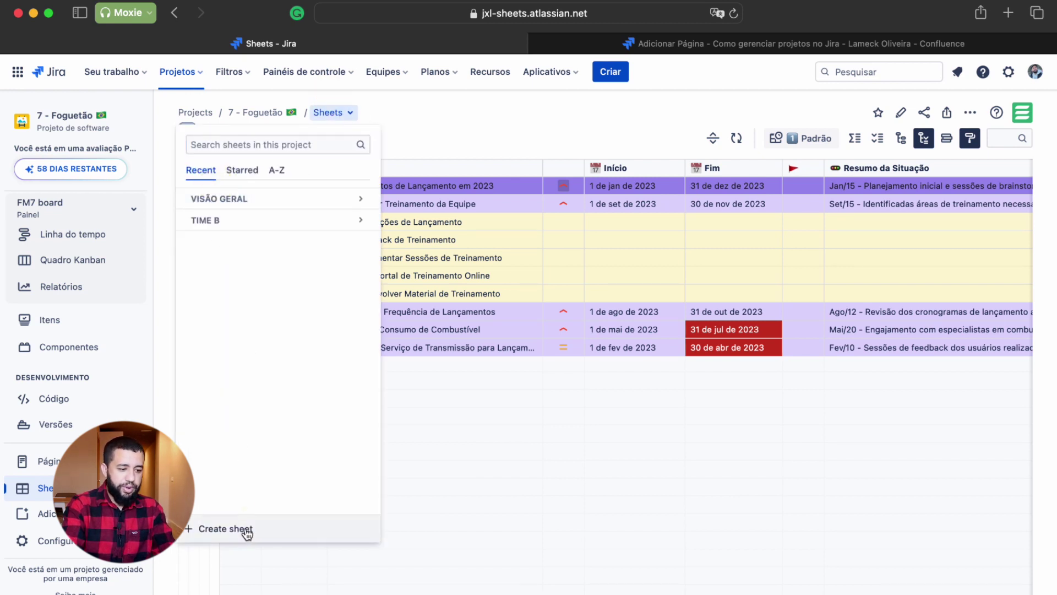
click(243, 529)
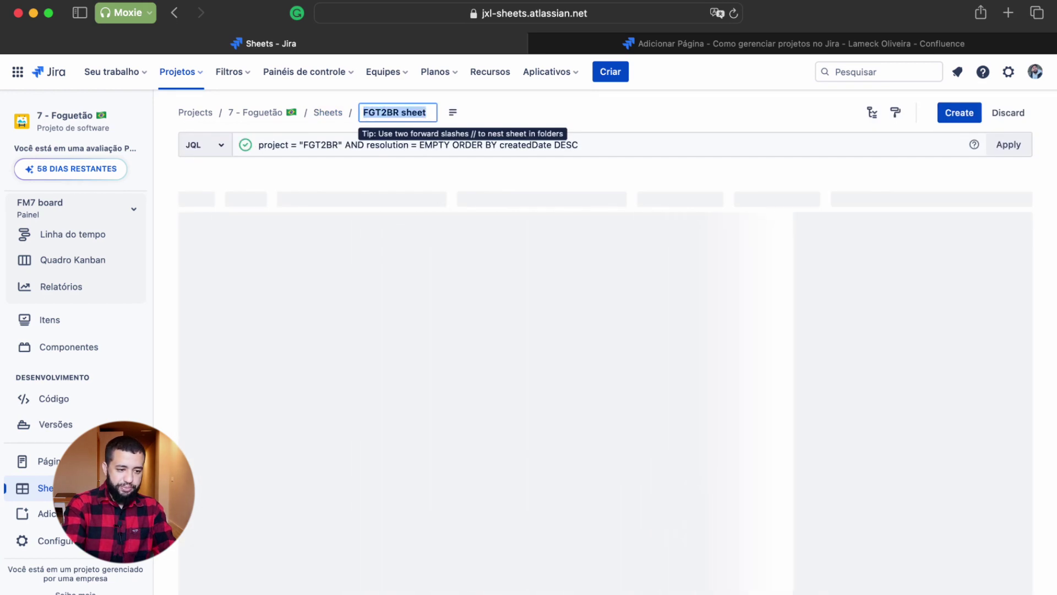
Step: Name the new sheet "Demo // Foguetão 2" so that it is nested in a Demo folder
key(super+a)
text(Demo /)
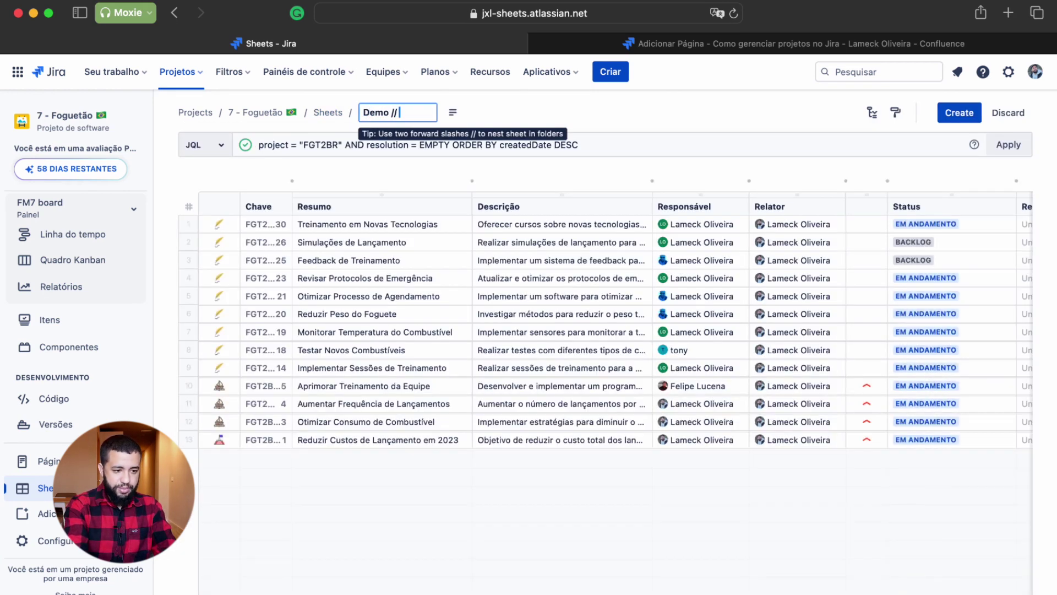
text(/)
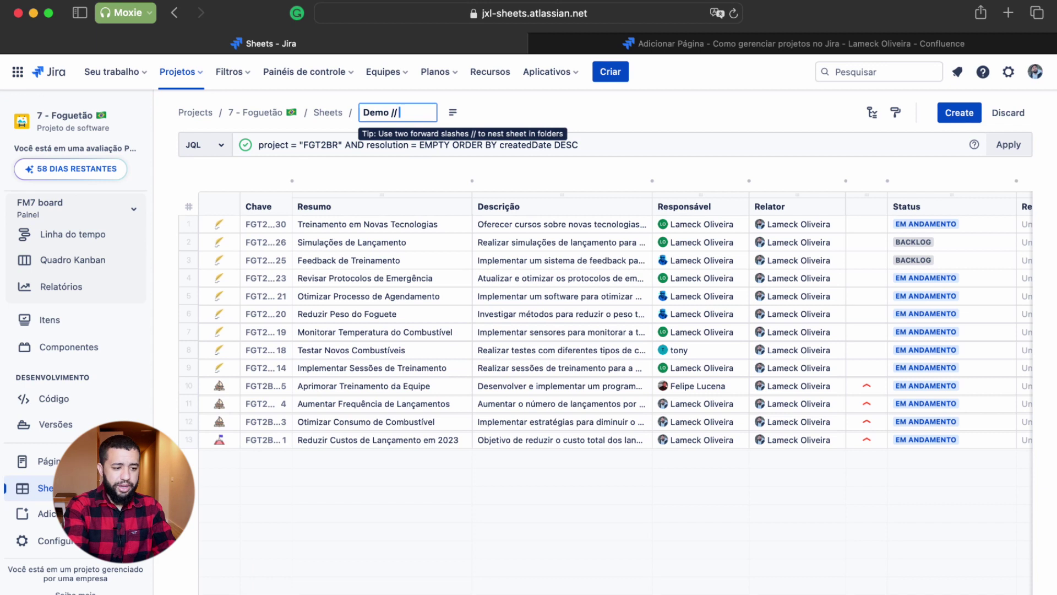
text( Foguetão 2)
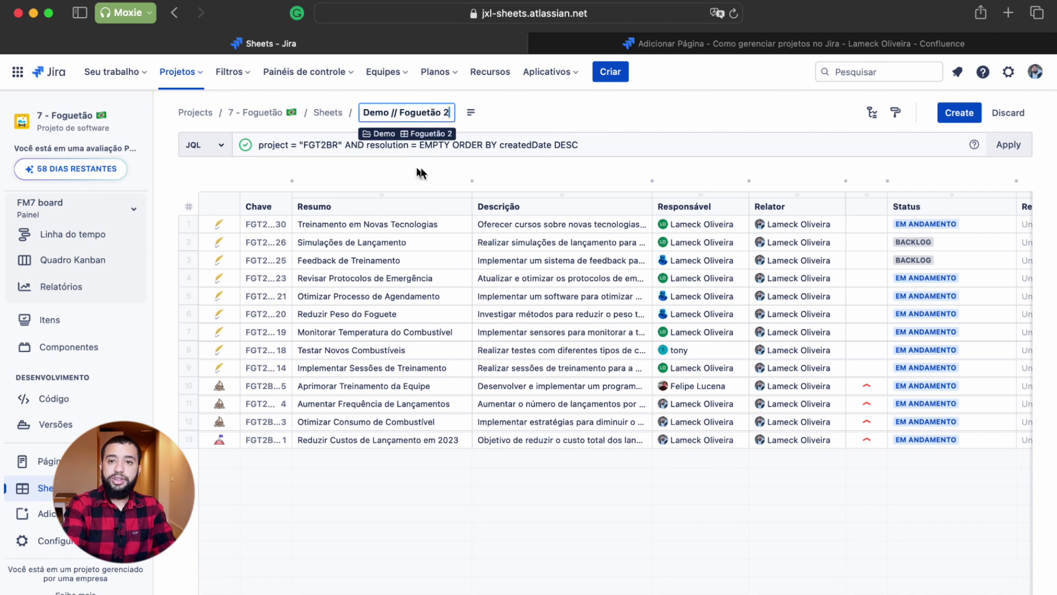
Step: Reduce the sheet's JQL query to project = "FGT2BR" and apply it
click(498, 145)
drag(346, 144, 836, 146)
key(BackSpace)
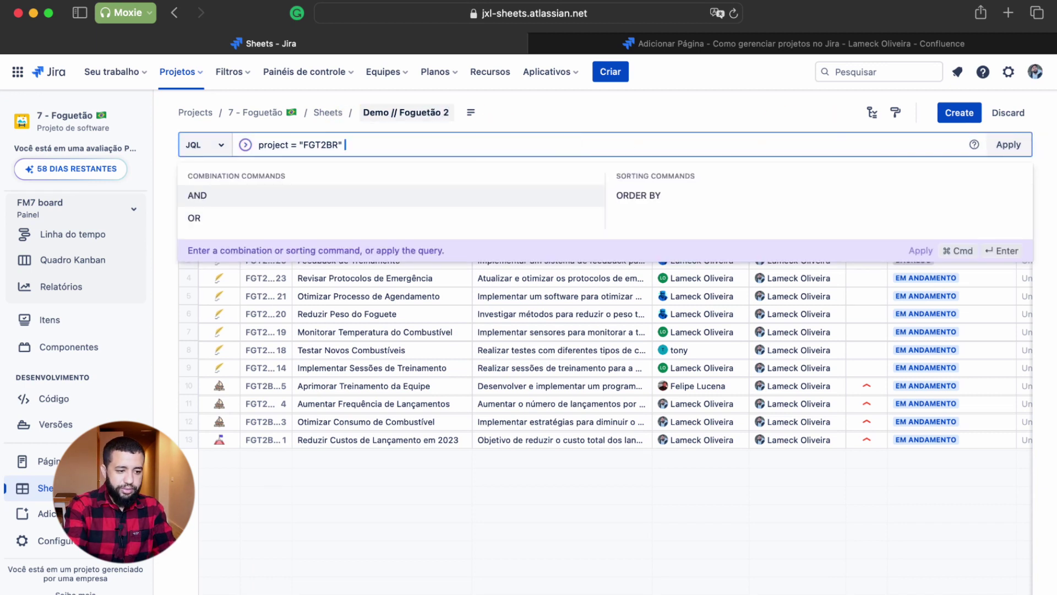
click(1009, 147)
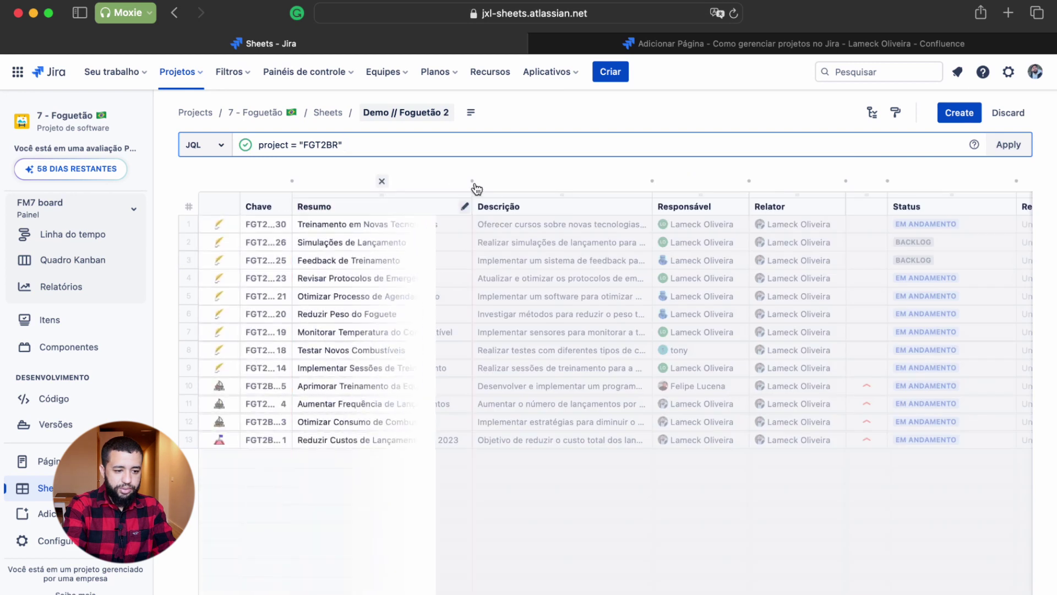
Step: Remove the Descrição, Relator, priority, Resolução, Criado and Atualizado(a) columns from the sheet
click(562, 182)
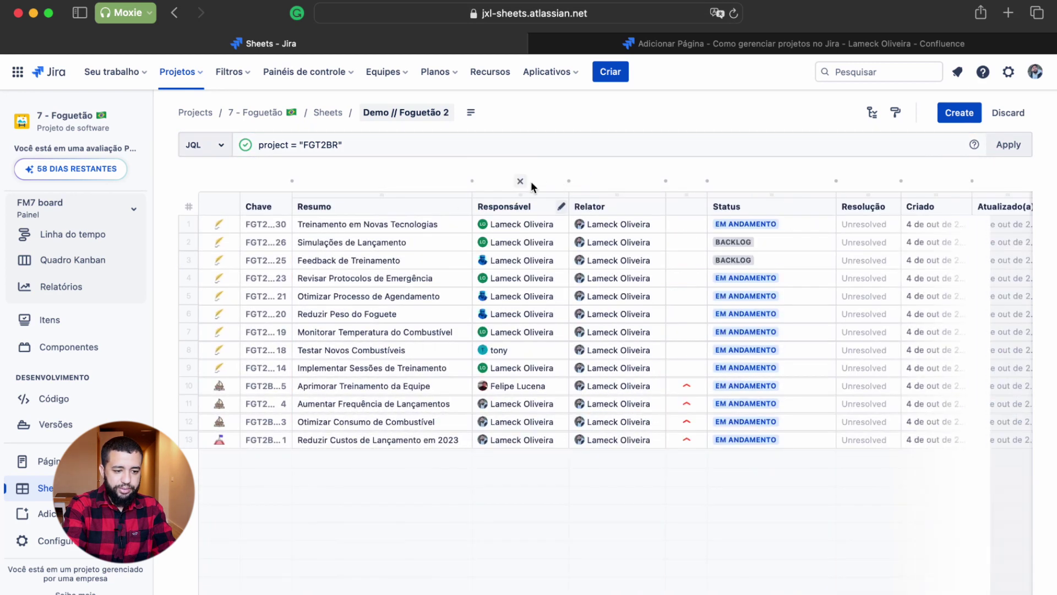
click(614, 180)
click(590, 181)
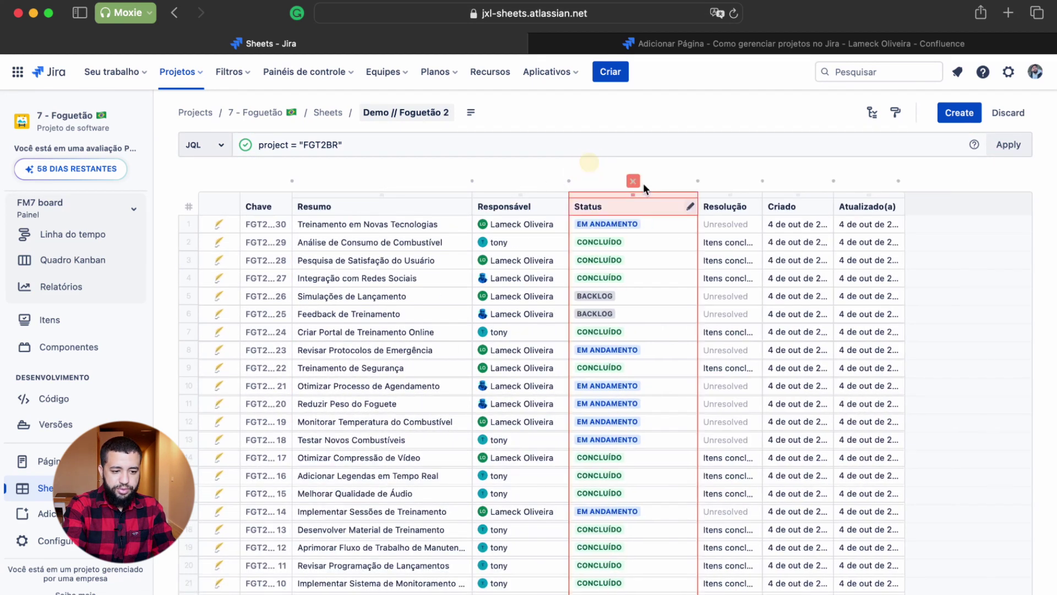
click(729, 180)
click(729, 180)
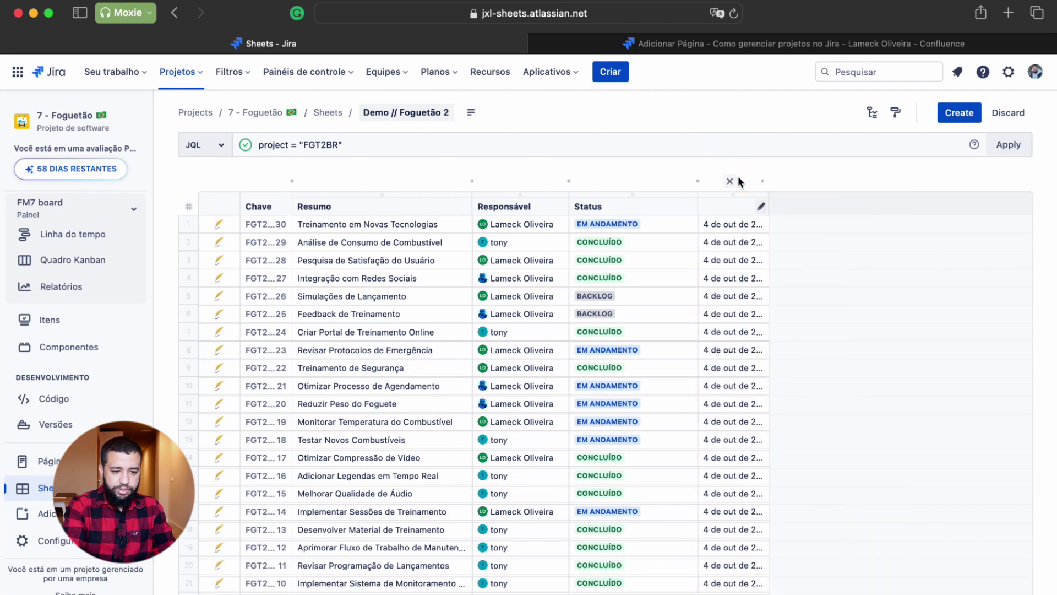
click(735, 179)
Step: Add the Resumo da Situação (2) and RAG (2) columns after Resumo, following the field list in the Confluence draft
click(472, 182)
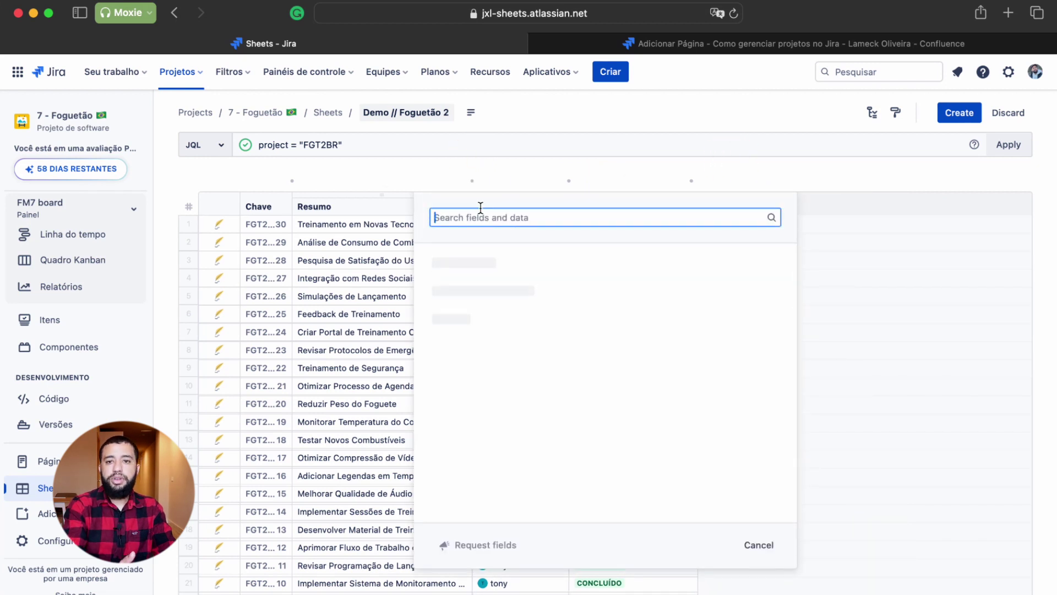
click(590, 49)
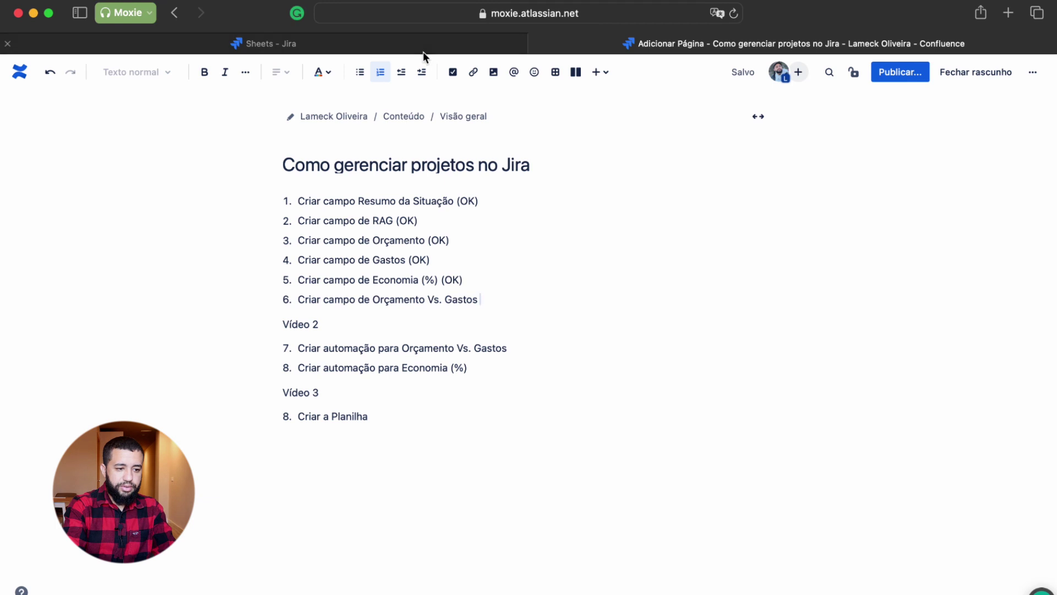
click(423, 47)
text(Resumo da)
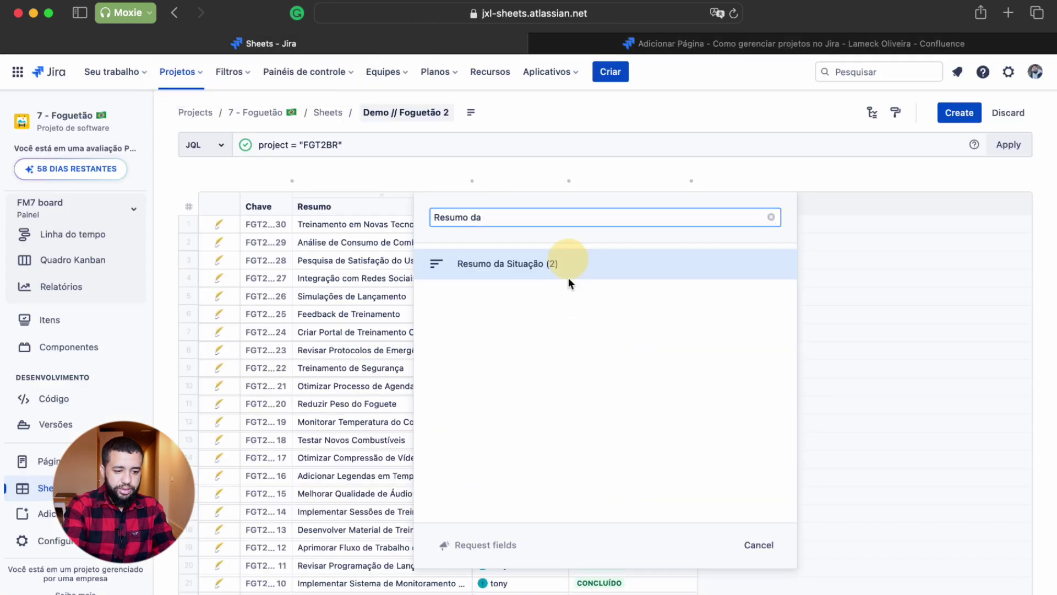
click(569, 279)
click(652, 180)
text(R)
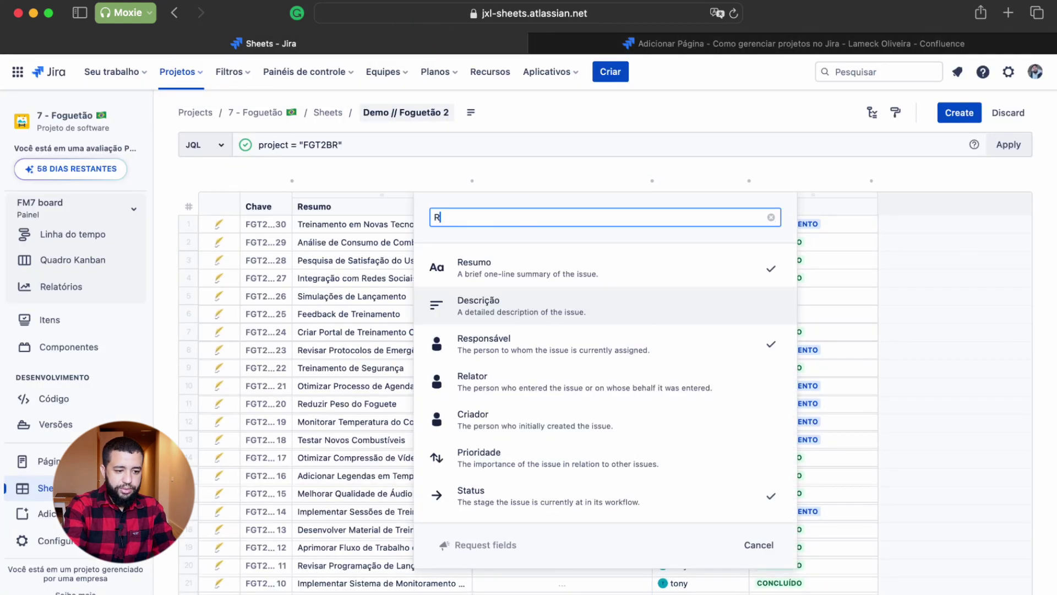
text(AG)
click(573, 279)
Step: Add the Orçamento (2), Expenses (USD) and Orçamento Vs Gastos columns after RAG (2), and create the sheet
click(753, 182)
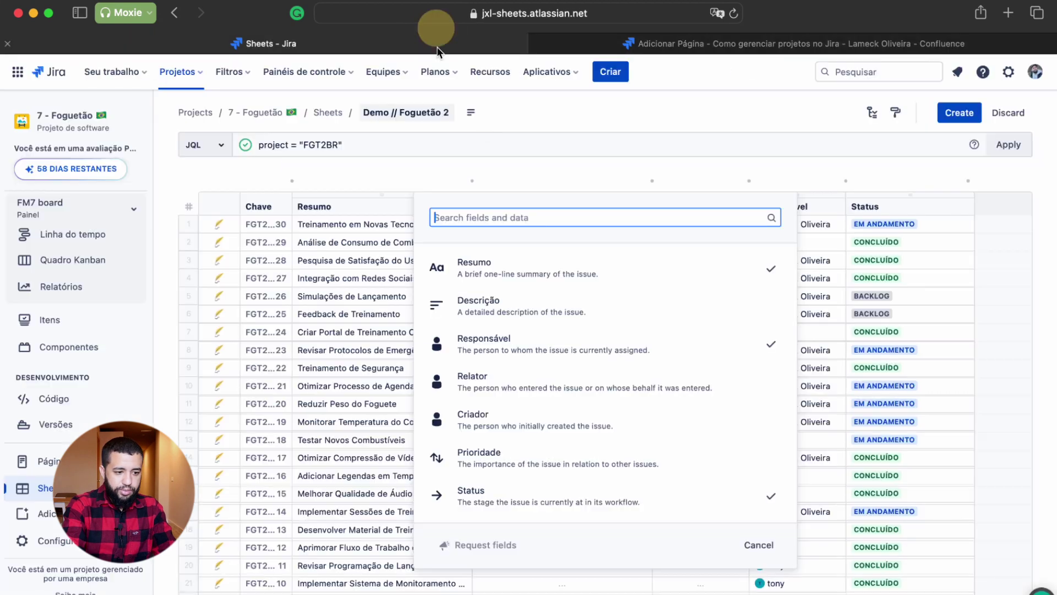
text(Gastos)
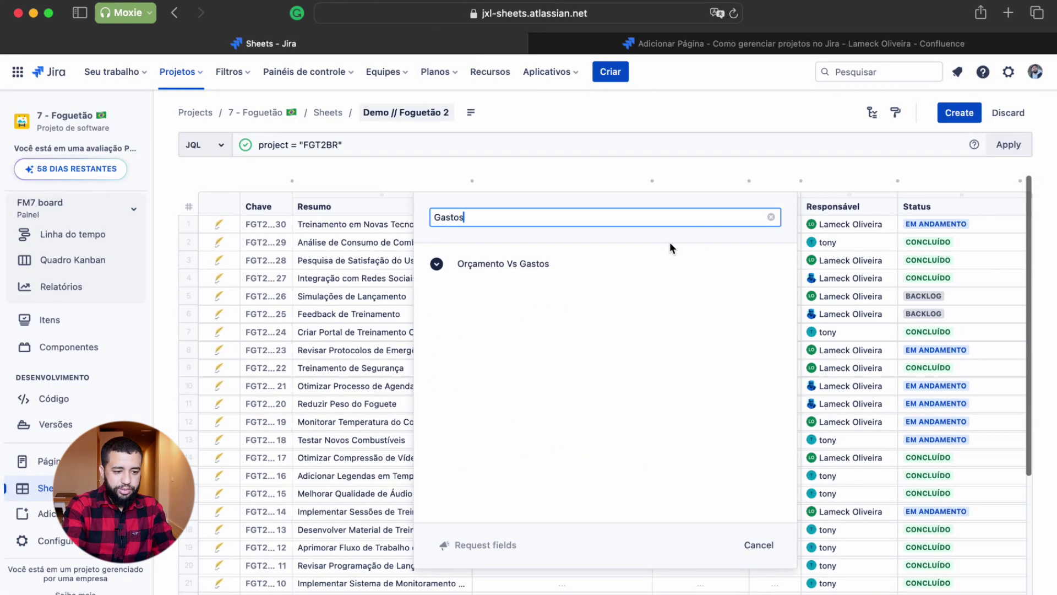
key(BackSpace)
key(BackSpace)
click(557, 359)
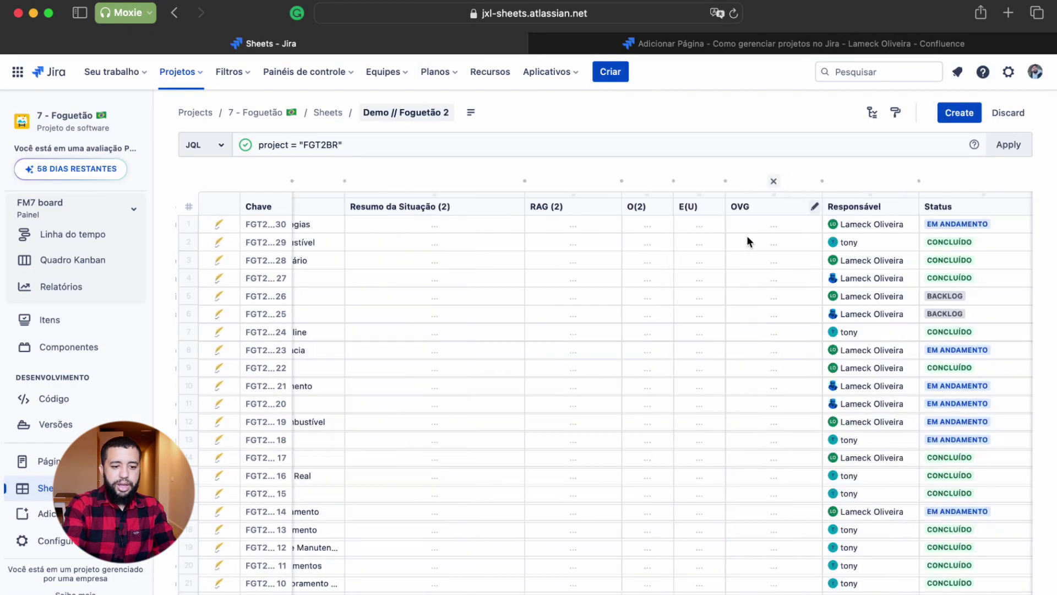
click(959, 113)
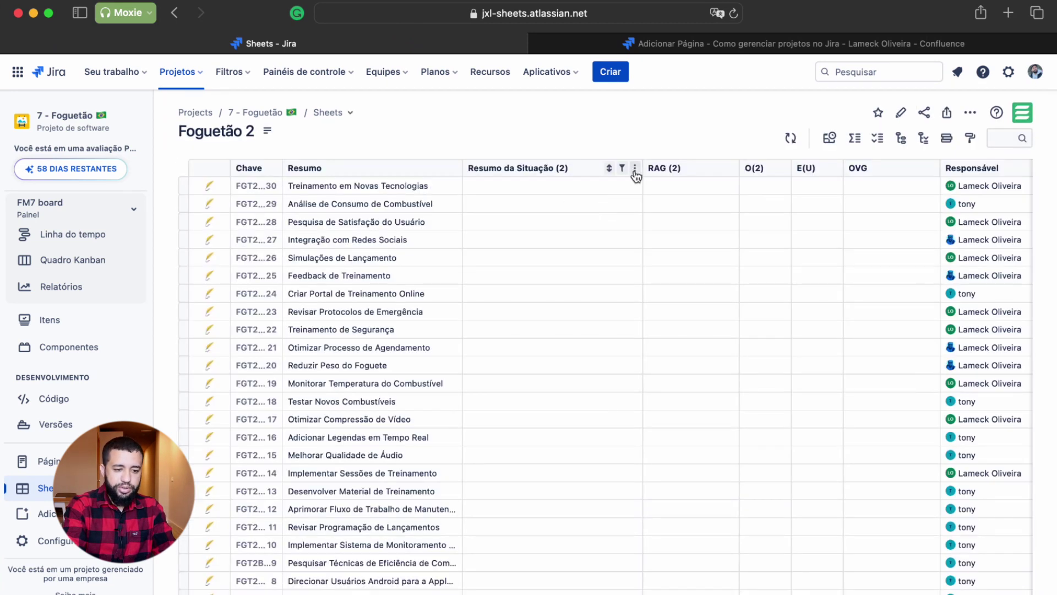
Step: Rename the Resumo da Situação (2) heading to "🚀 Resumo da Situação" and give the header a light orange background
click(635, 169)
click(597, 219)
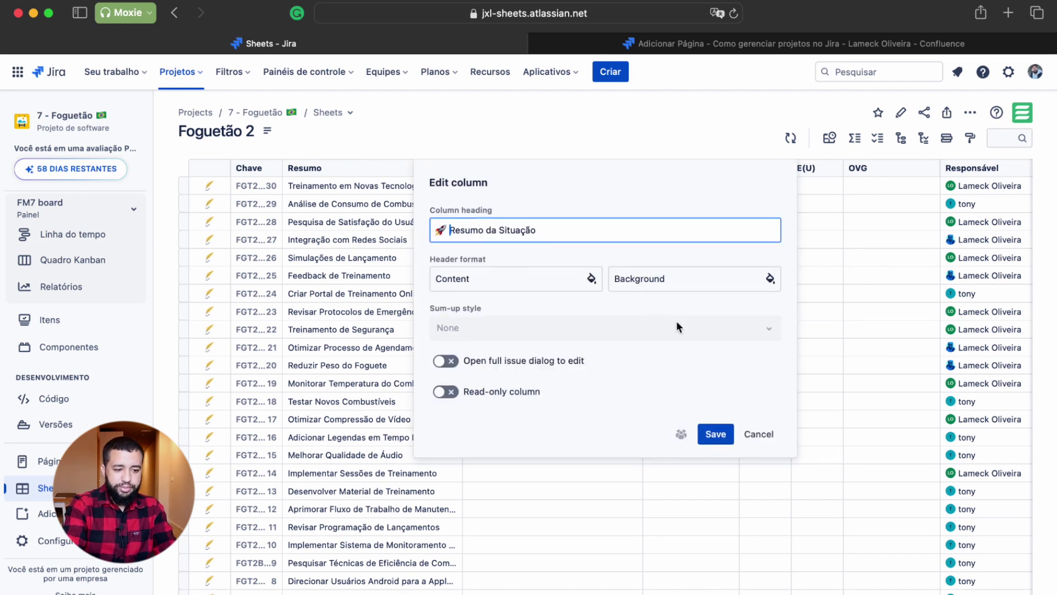
click(695, 279)
click(696, 323)
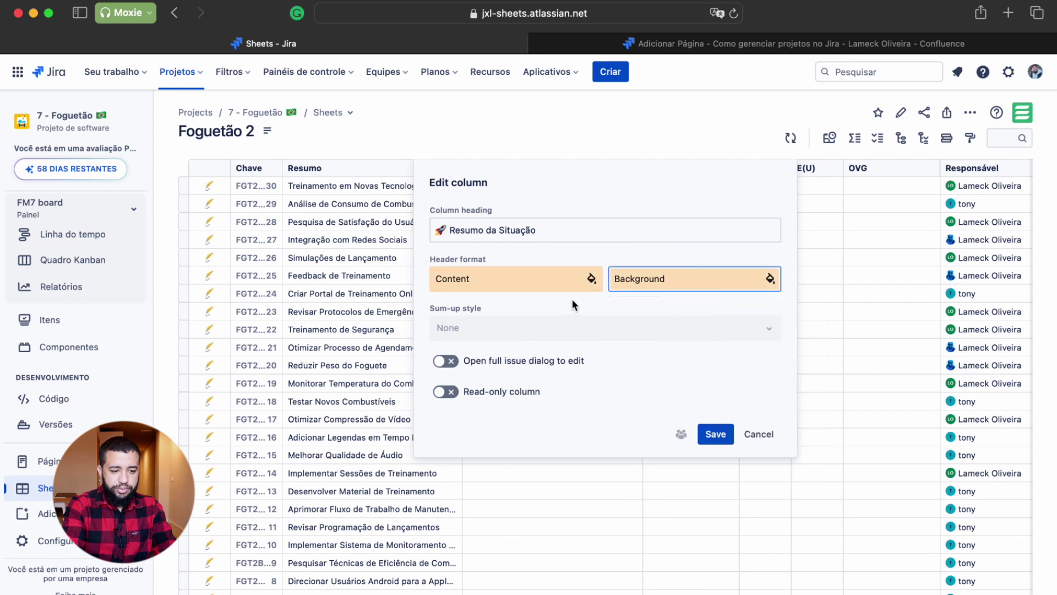
click(711, 436)
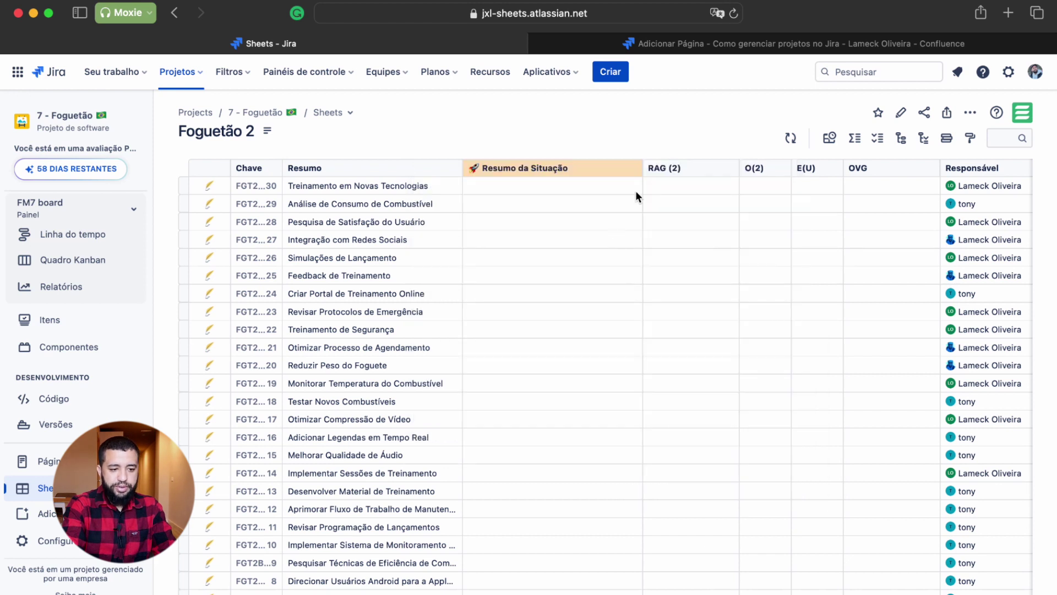
double_click(611, 203)
key(Escape)
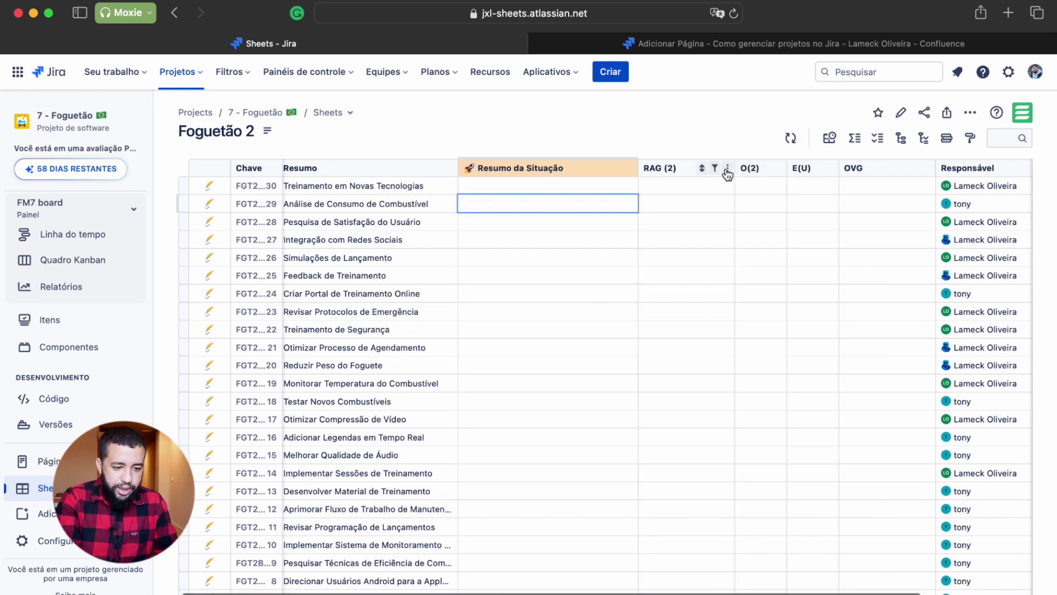
Step: Rename the RAG (2) column heading to "Semáforo"
click(724, 168)
click(699, 219)
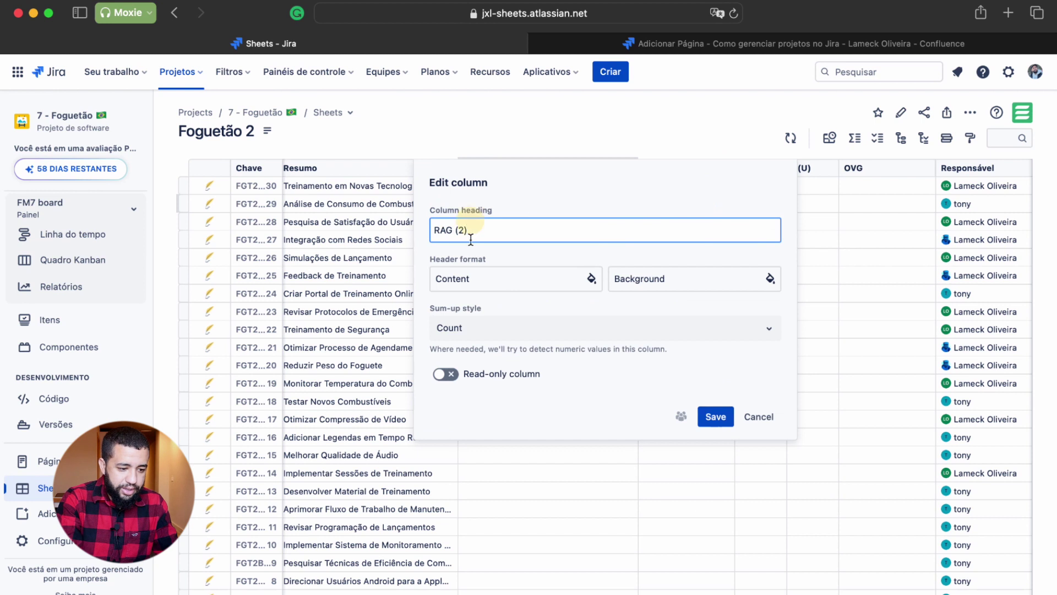
drag(471, 238, 455, 231)
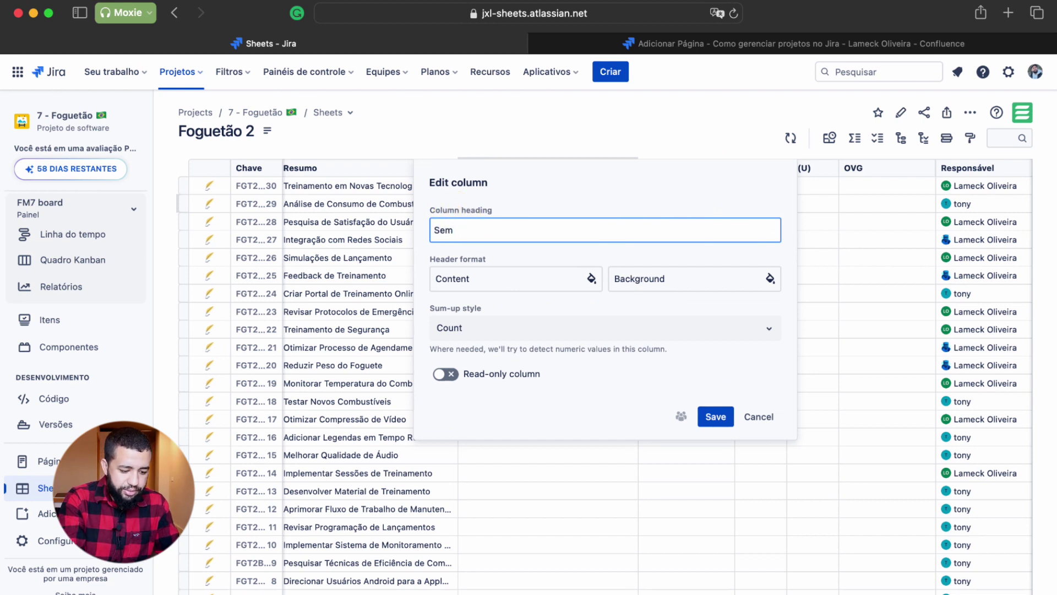
text(Semáforo)
key(Return)
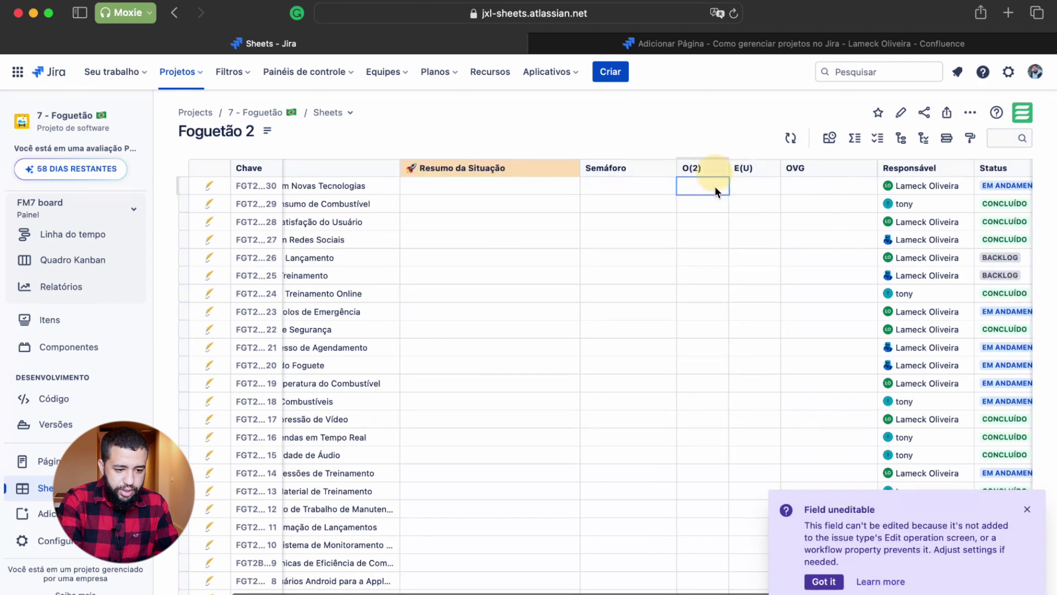
Step: Rename the O(2) column heading to "💰 Orçamento"
click(765, 168)
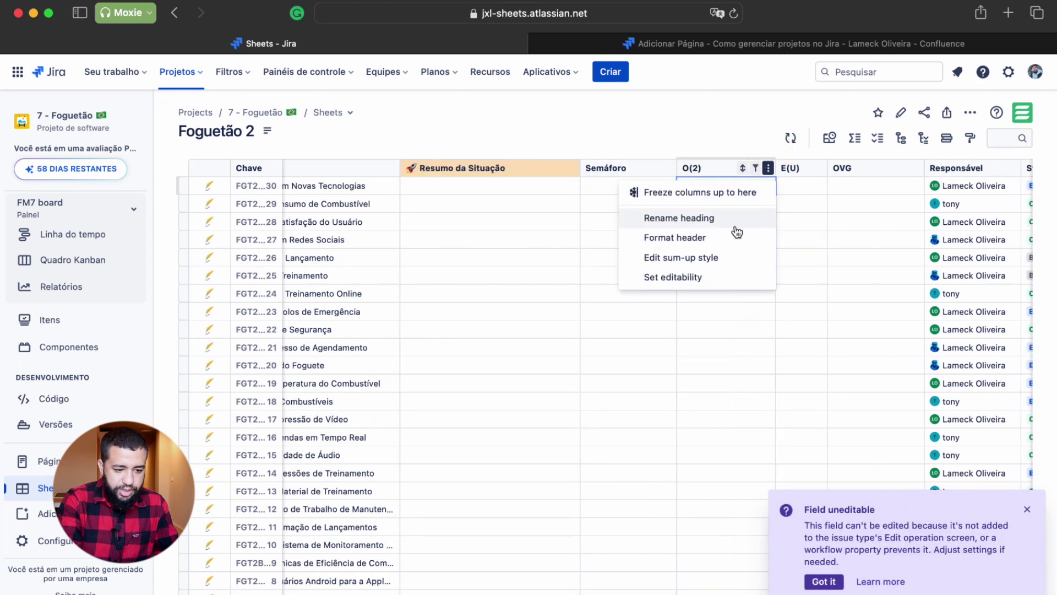
click(735, 220)
key(BackSpace)
key(BackSpace)
key(BackSpace)
text(Dinheiro)
key(BackSpace)
key(BackSpace)
key(BackSpace)
key(BackSpace)
key(BackSpace)
key(BackSpace)
key(BackSpace)
key(BackSpace)
key(BackSpace)
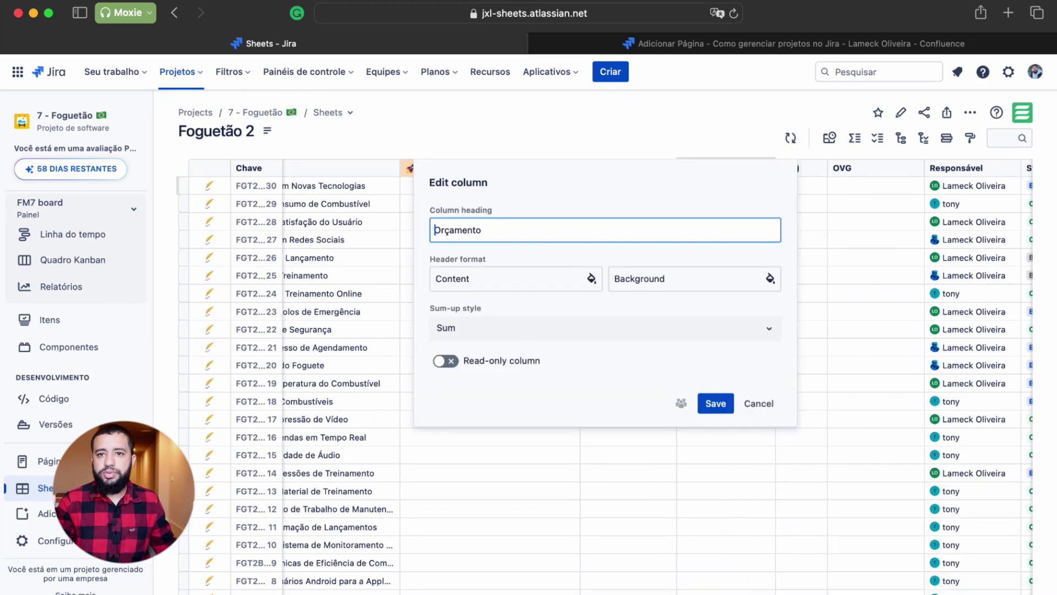
key(Return)
Step: Widen the Expenses (USD) column and enter 1.000 in it for "Análise de Consumo de Combustível"
click(771, 207)
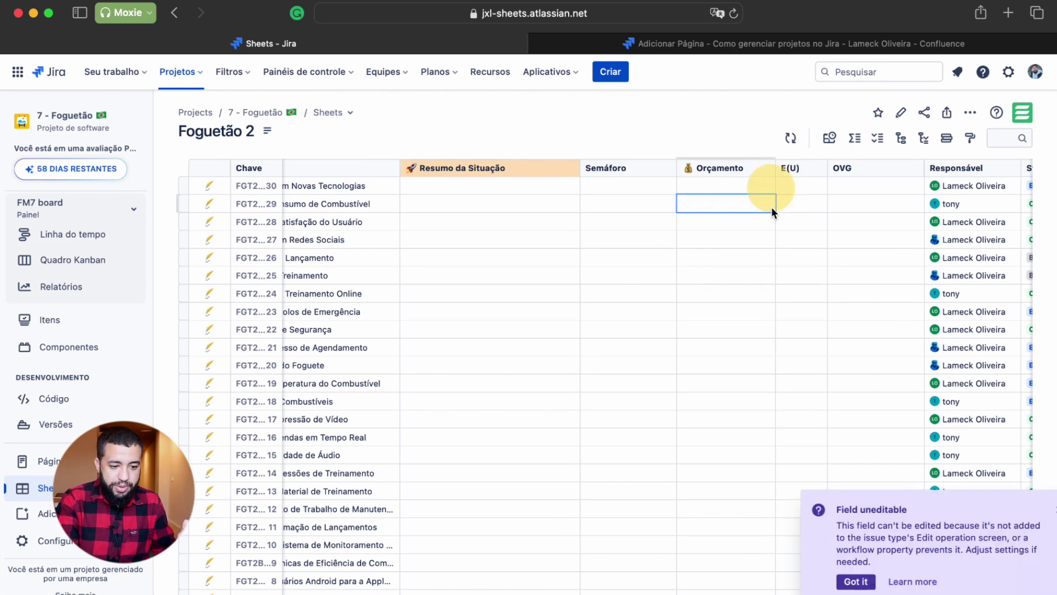
click(802, 208)
click(844, 209)
click(807, 206)
text(1)
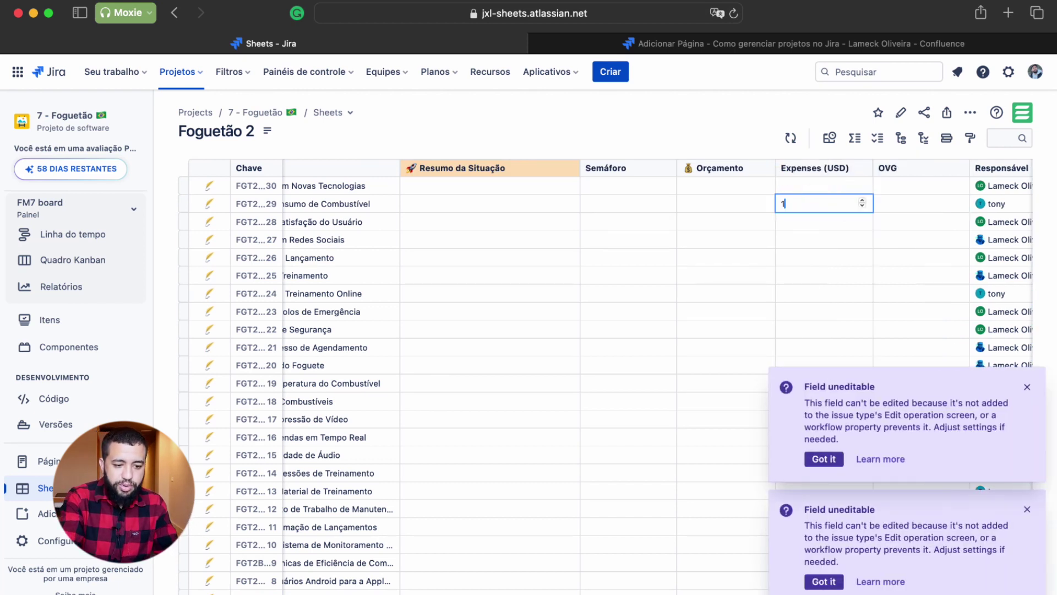
text(.000)
key(Return)
click(752, 204)
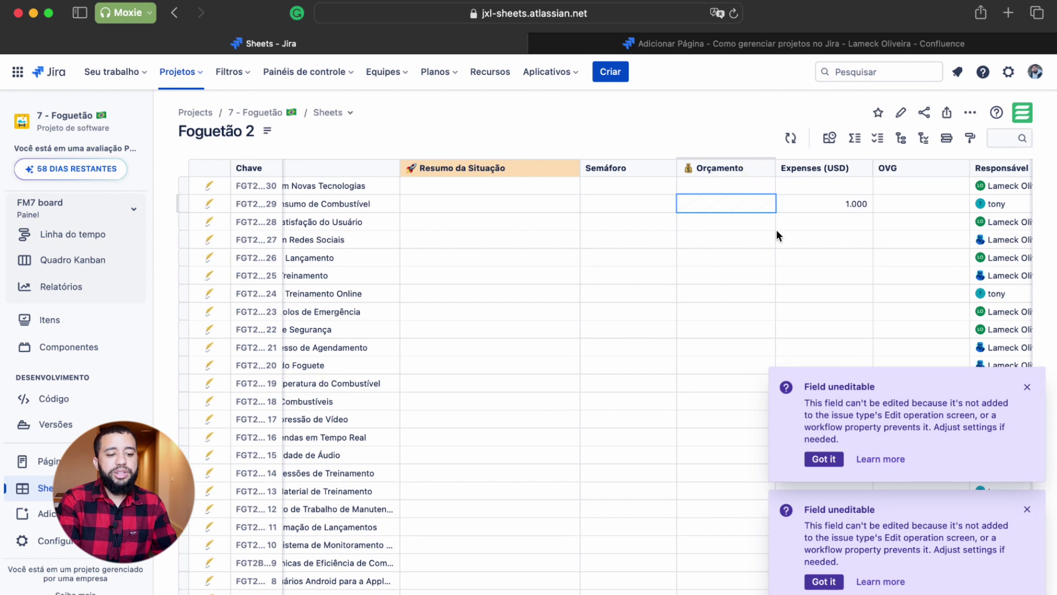
click(930, 207)
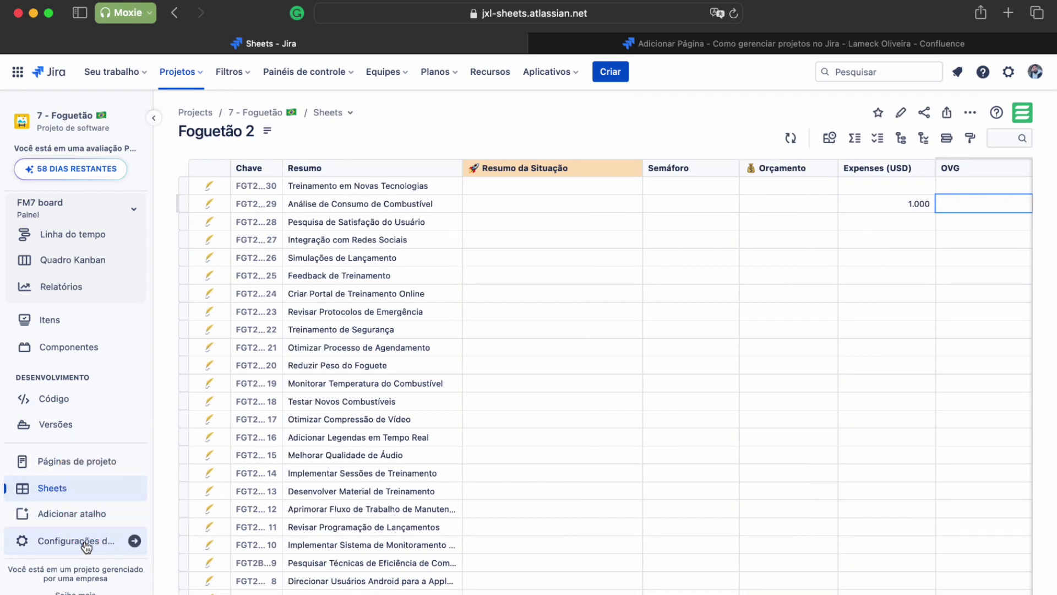
Step: Open the project's edit screen, FM7: Kanban Default Issue Screen, from the project settings and add a "_Sheets 2" tab to it
click(86, 544)
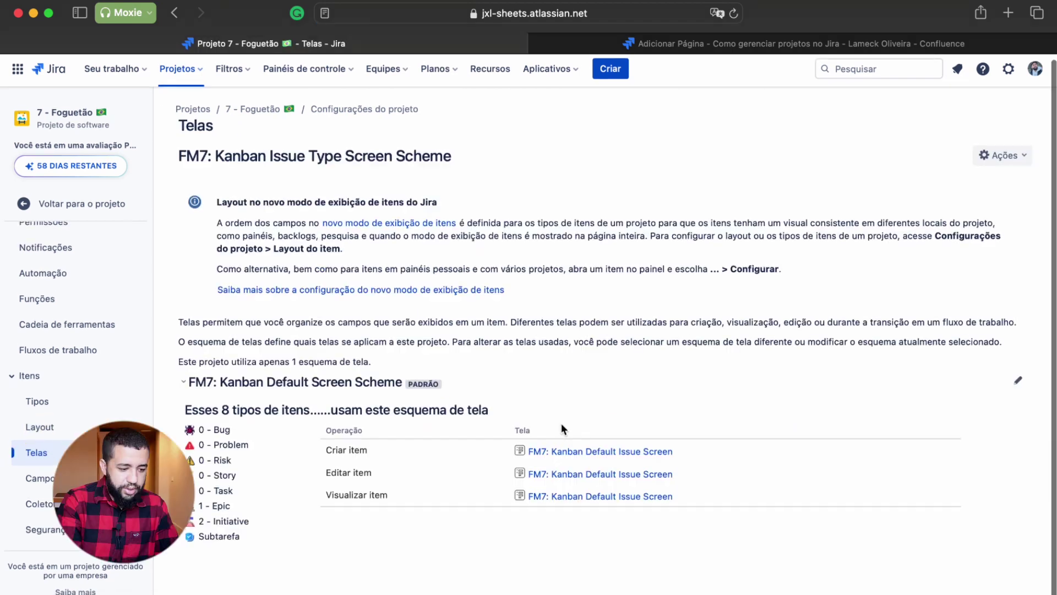
click(625, 477)
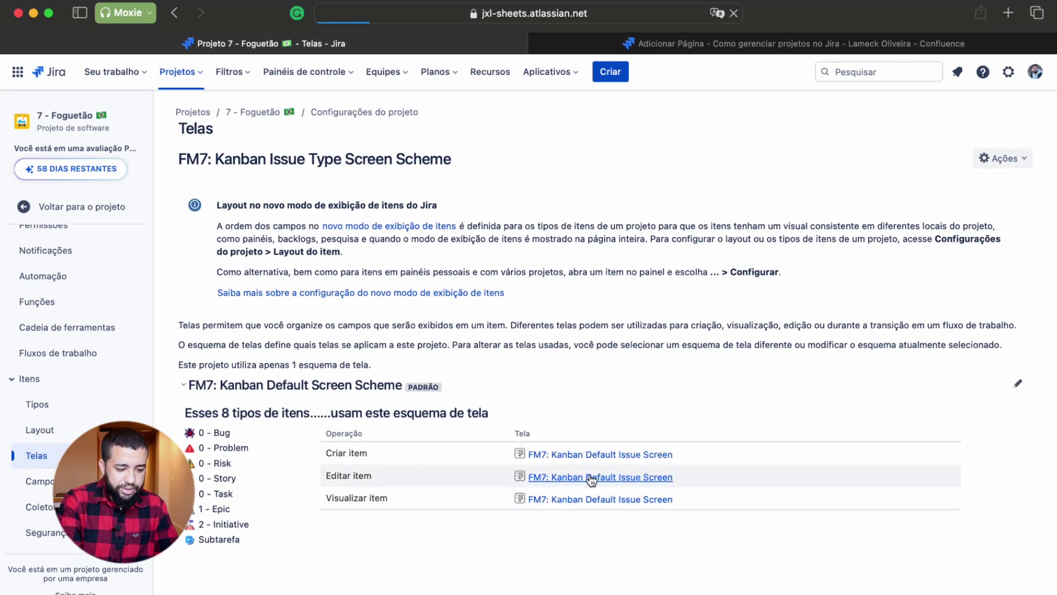
click(412, 268)
text(+)
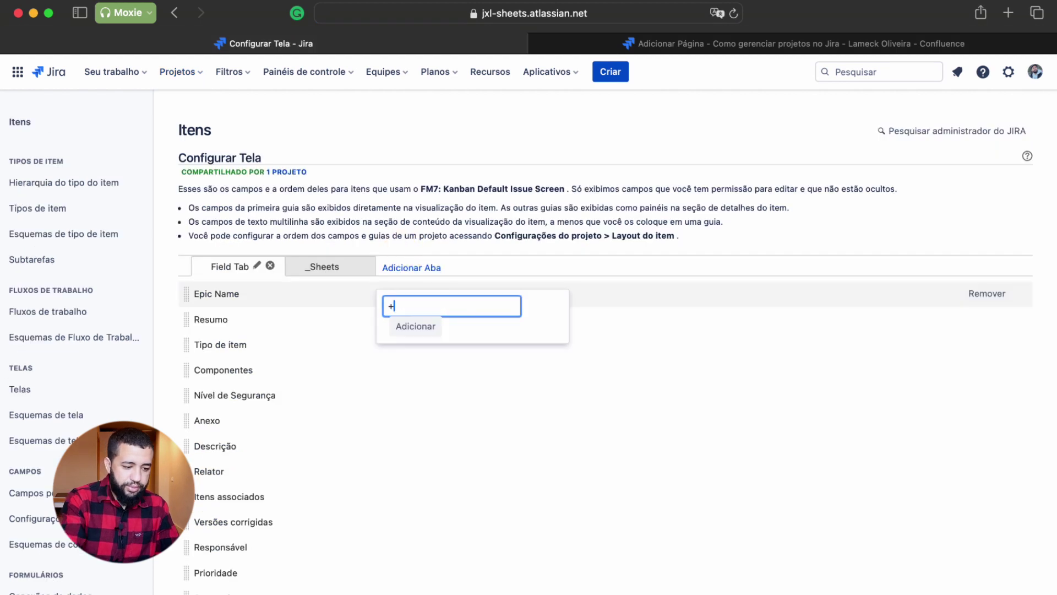
key(BackSpace)
text(_Sheets 2)
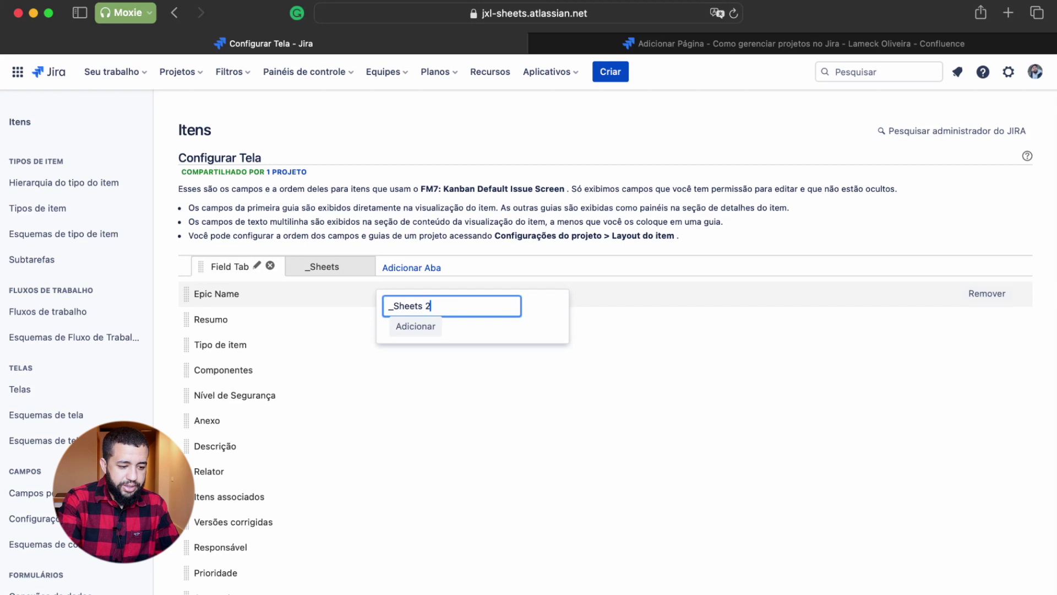
click(417, 328)
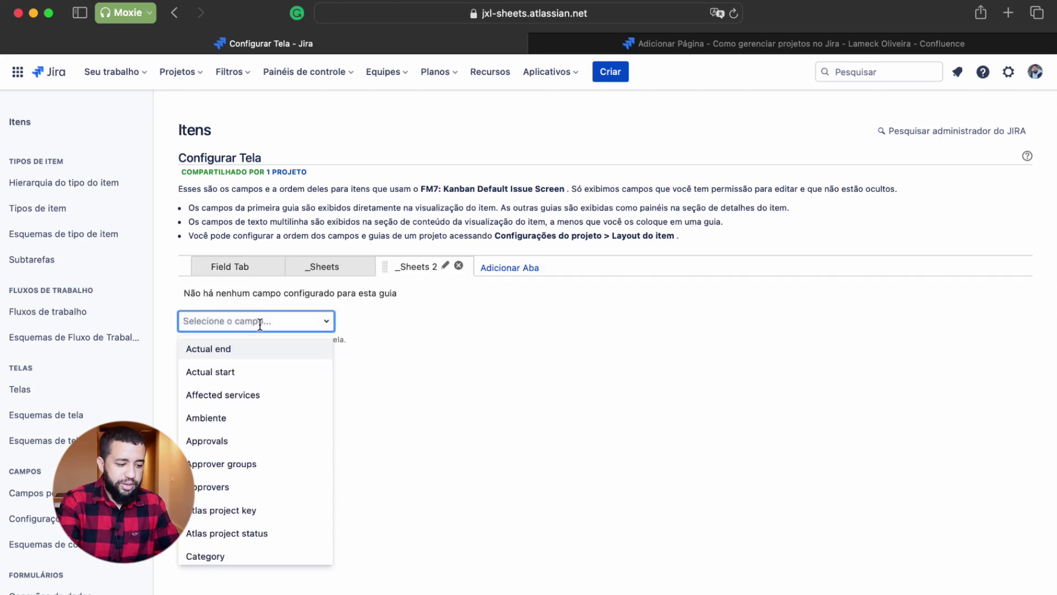
Step: Add the fields Orçamento (2), Orçamento Vs Gastos, Resumo da Situação (2) and RAG (2) to the _Sheets 2 tab, checking the Confluence list
text(Or)
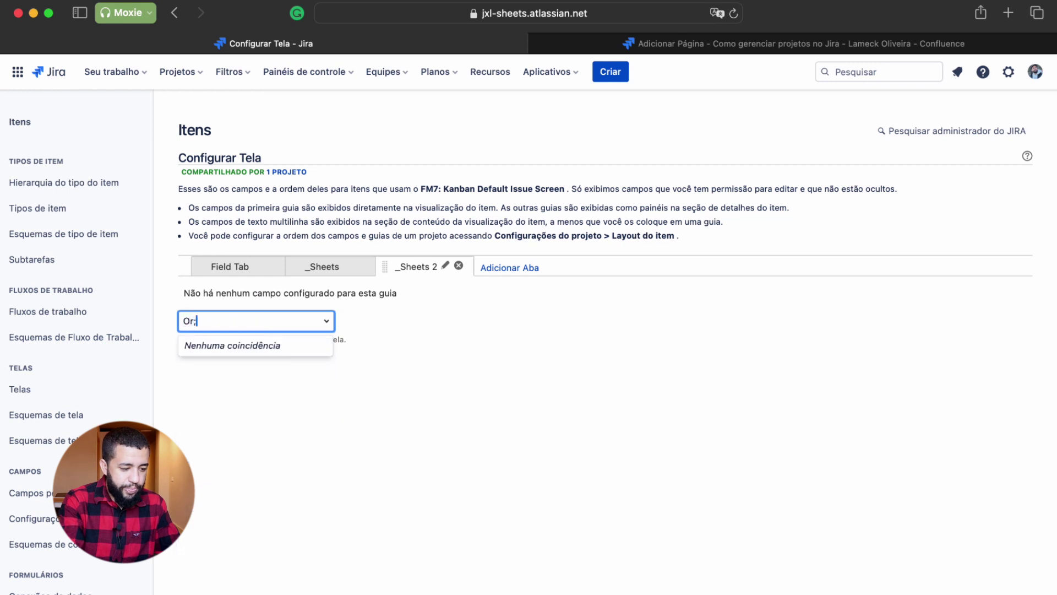
click(214, 371)
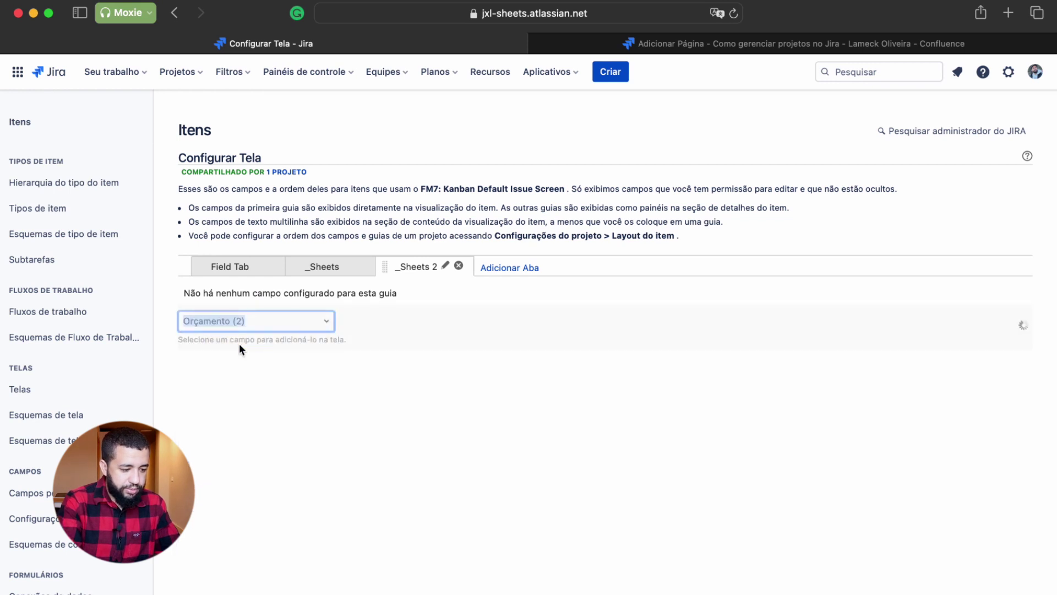
text(Or;)
key(BackSpace)
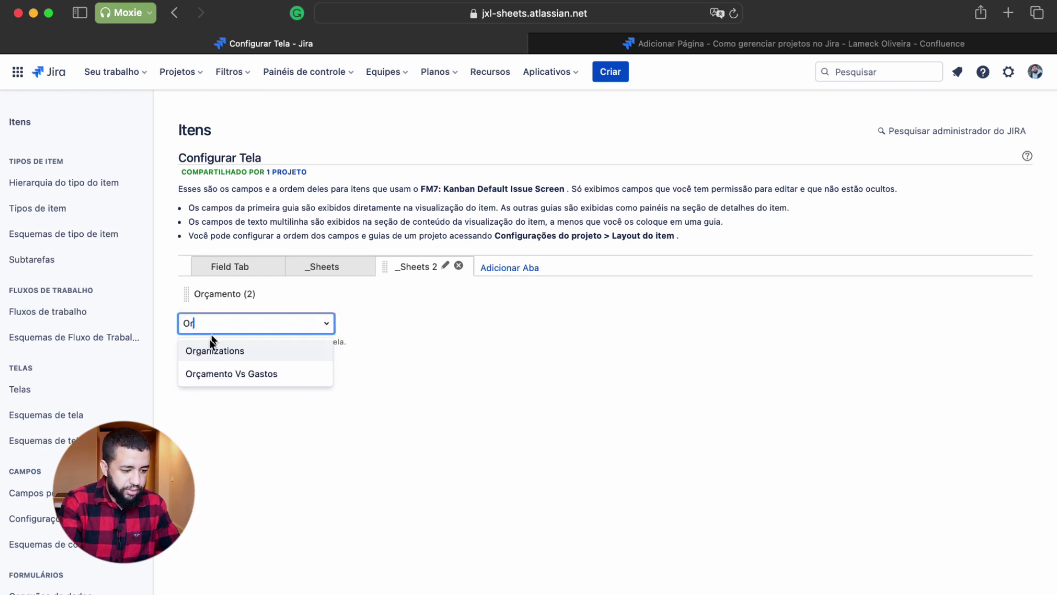
click(229, 372)
text(Resumo)
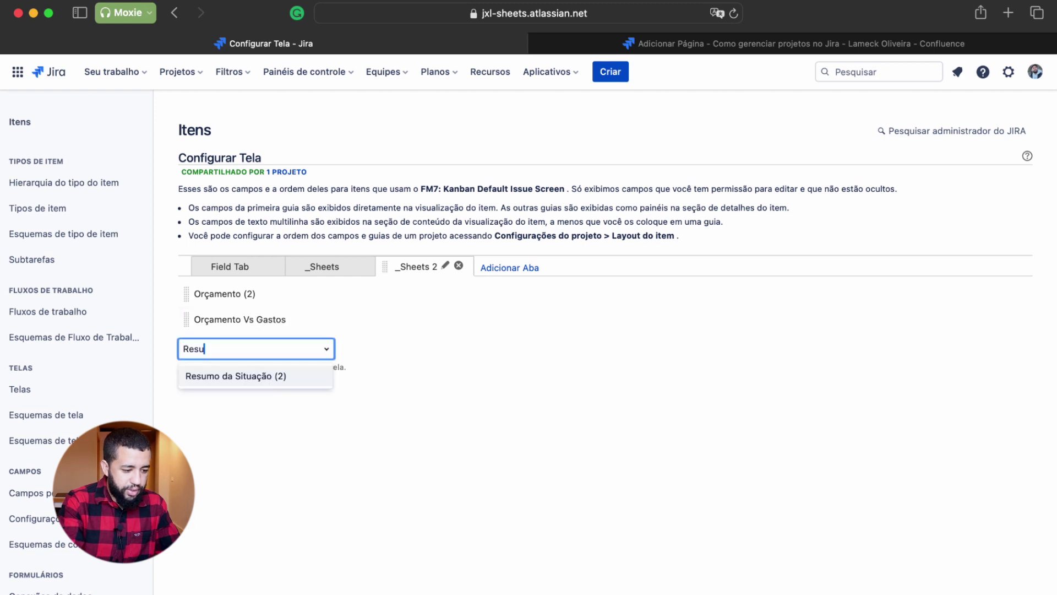
key(Return)
text(RAG)
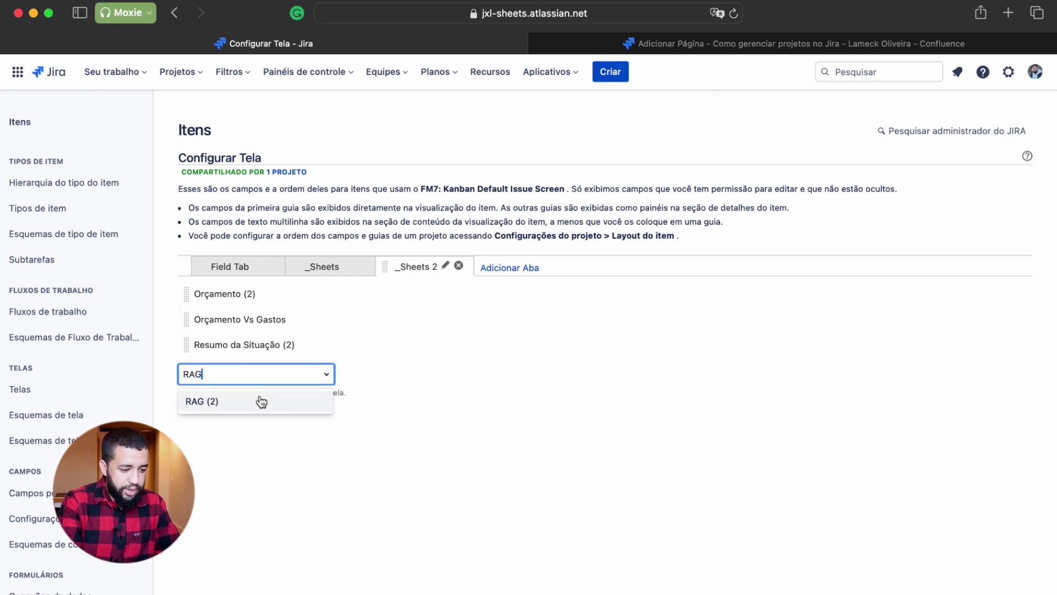
click(258, 400)
click(686, 50)
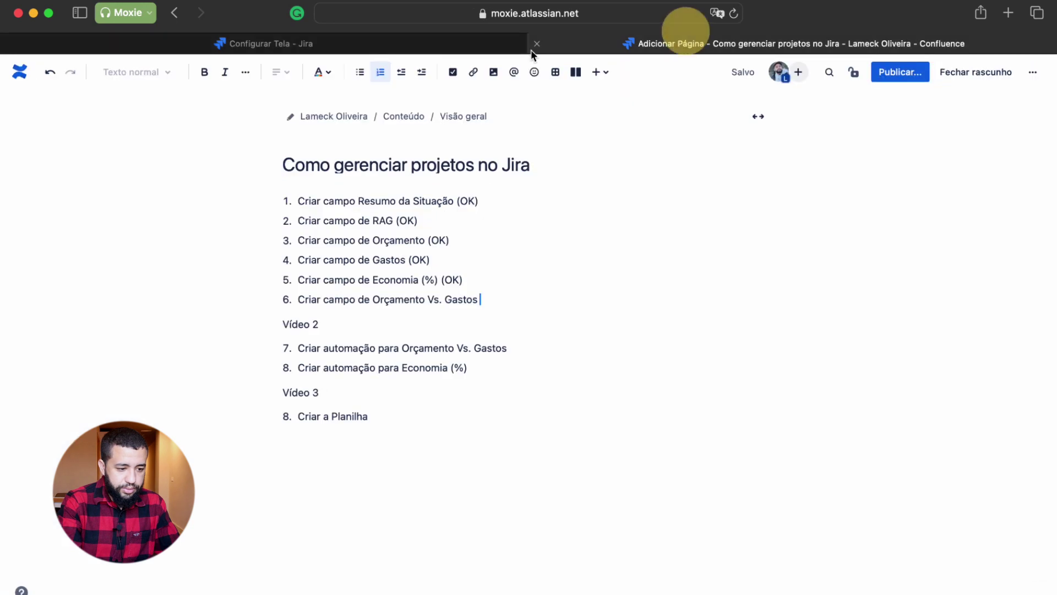
click(423, 49)
Step: Return to the 7 - Foguetão project's sheet and enter "06/Set - Aconteceu isso e aquilo outro." as Resumo da Situação for "Treinamento em Novas Tecnologias"
click(178, 72)
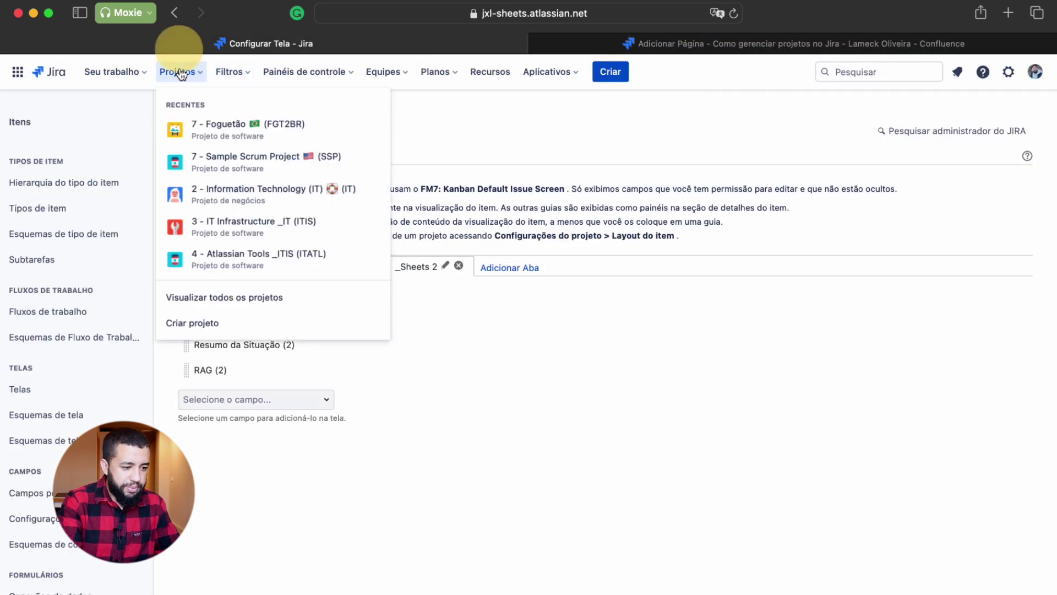
click(231, 124)
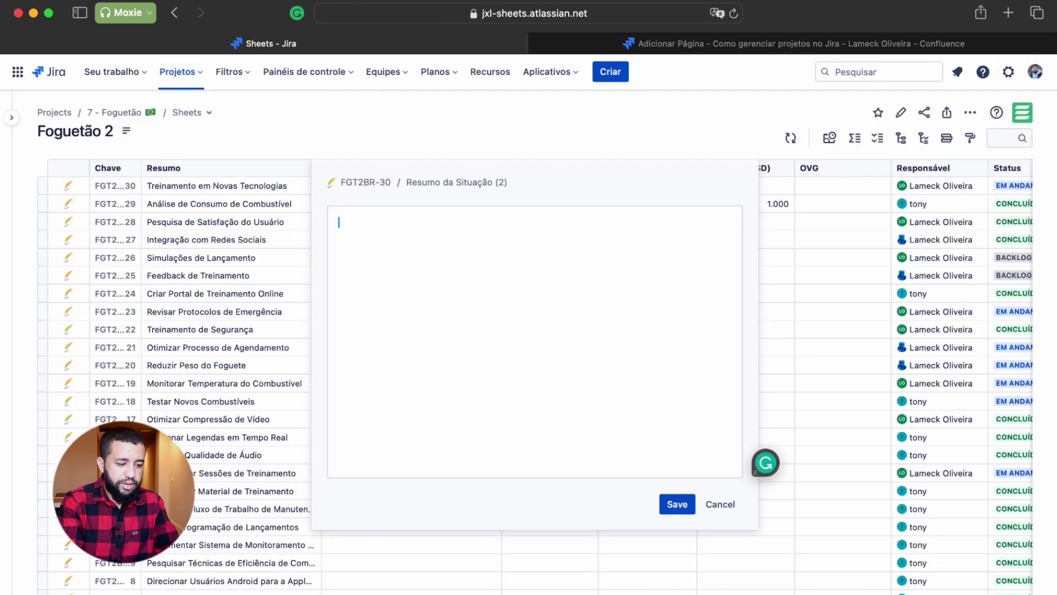
text(06)
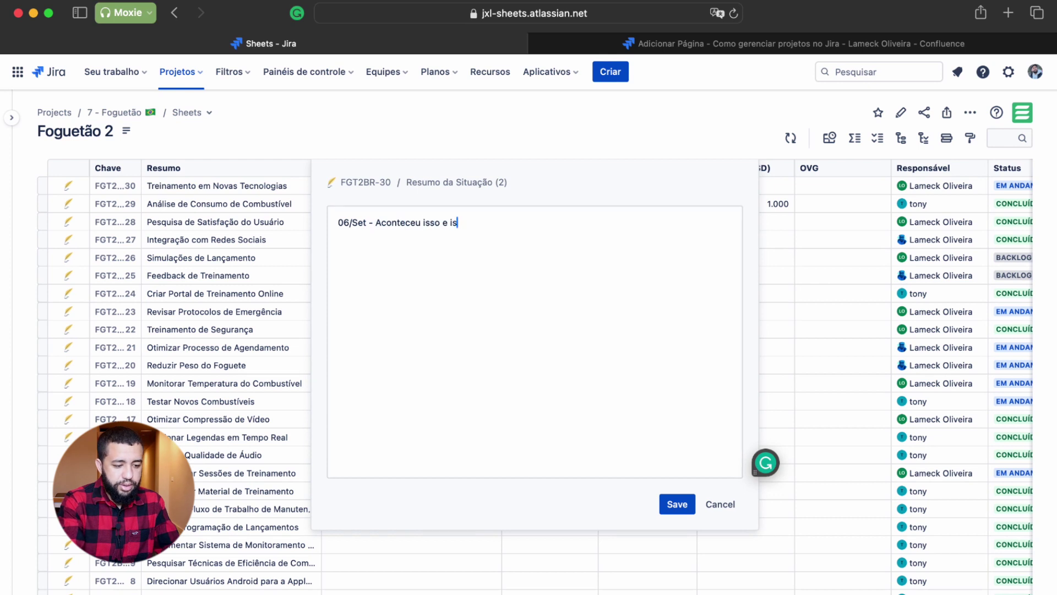
text(/Set - Aconteceu isso e aquilo outro.)
click(677, 504)
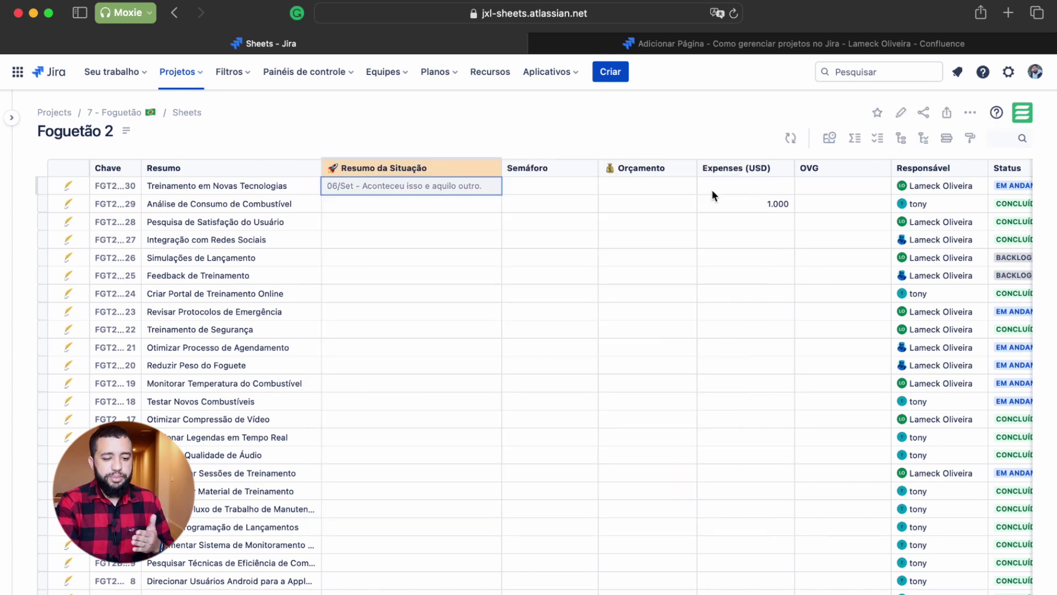
Step: Set OVG to Igual for "Treinamento em Novas Tecnologias" and widen that column to fit its full heading
click(803, 189)
click(833, 243)
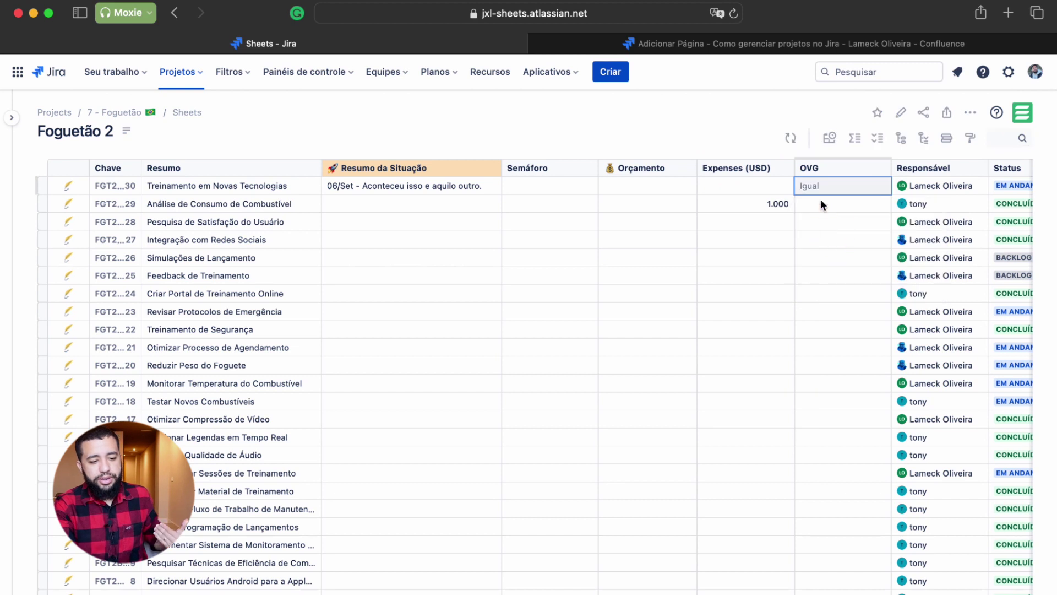
mouse_move(822, 173)
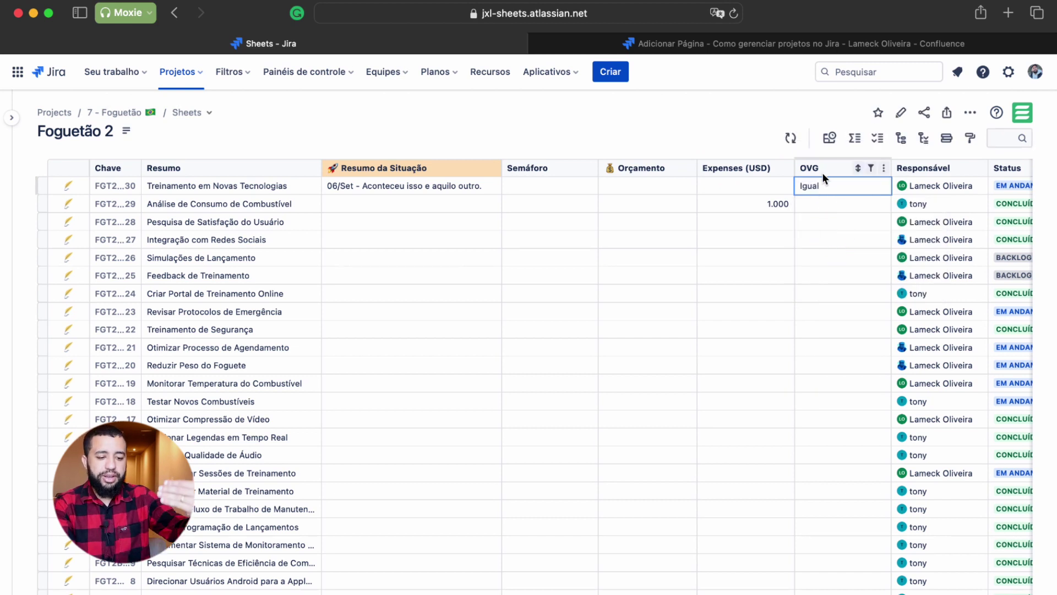
double_click(891, 171)
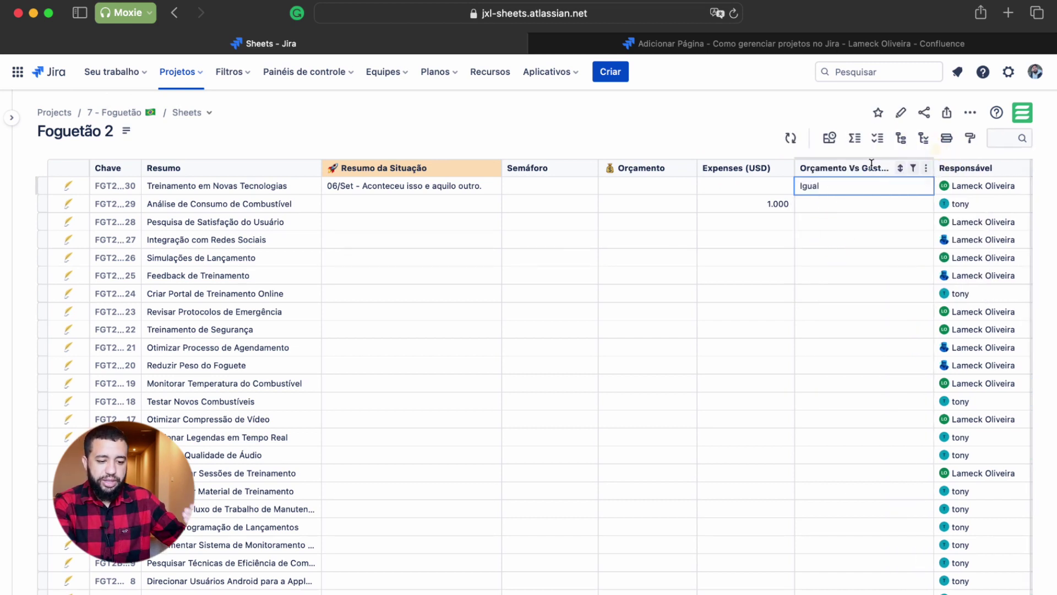
Step: Change Orçamento Vs Gastos to Acima for "Treinamento em Novas Tecnologias"
click(612, 187)
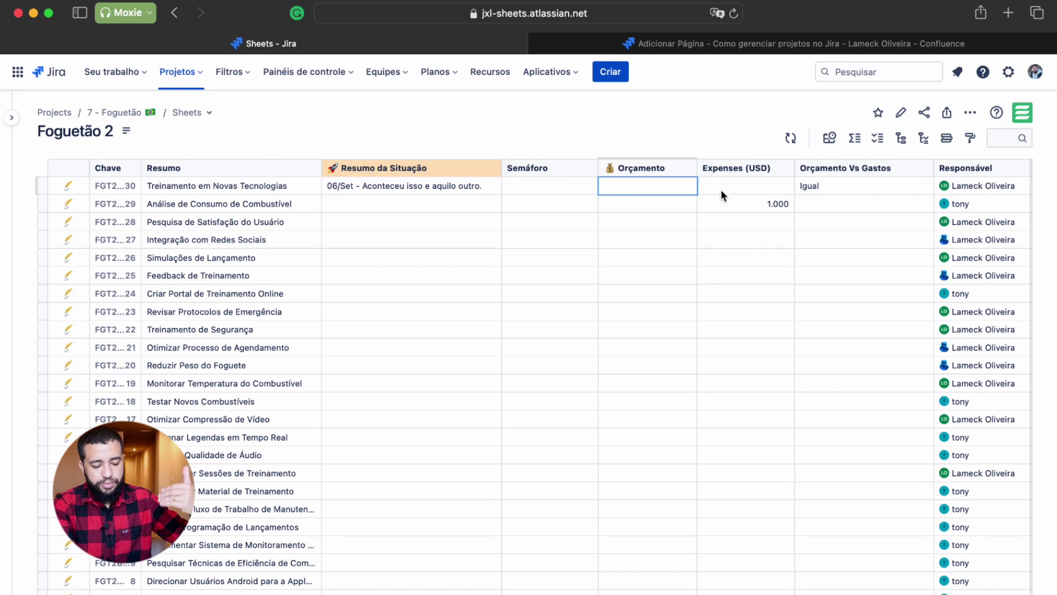
click(725, 186)
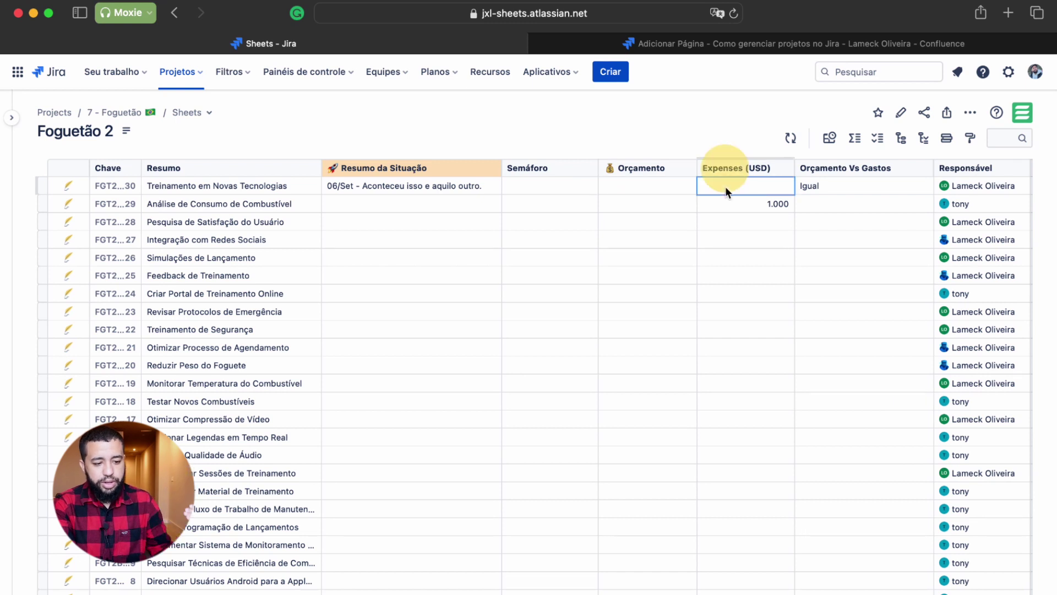
click(835, 184)
click(835, 188)
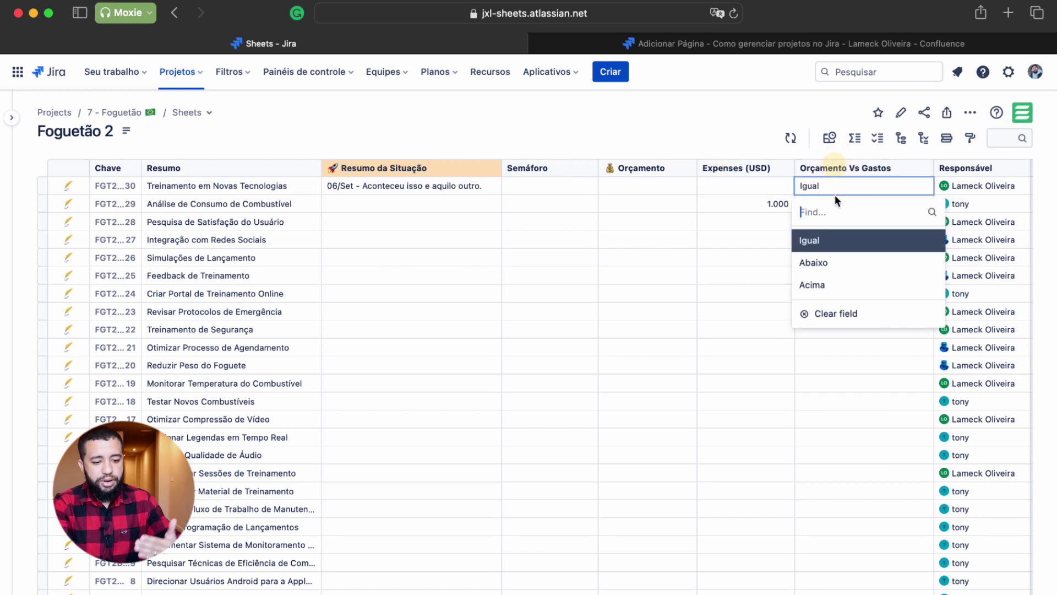
click(846, 282)
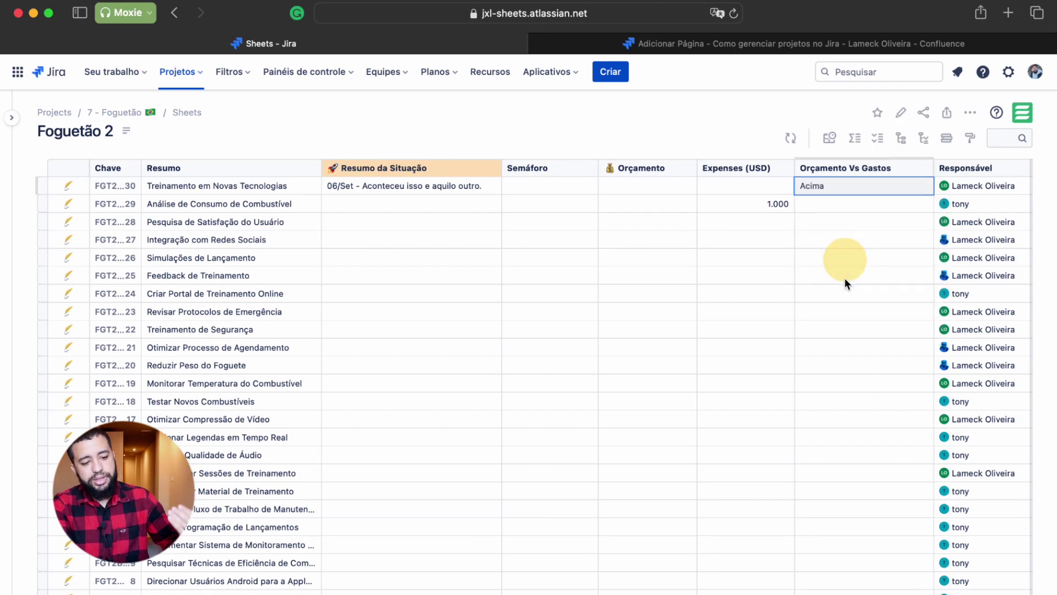